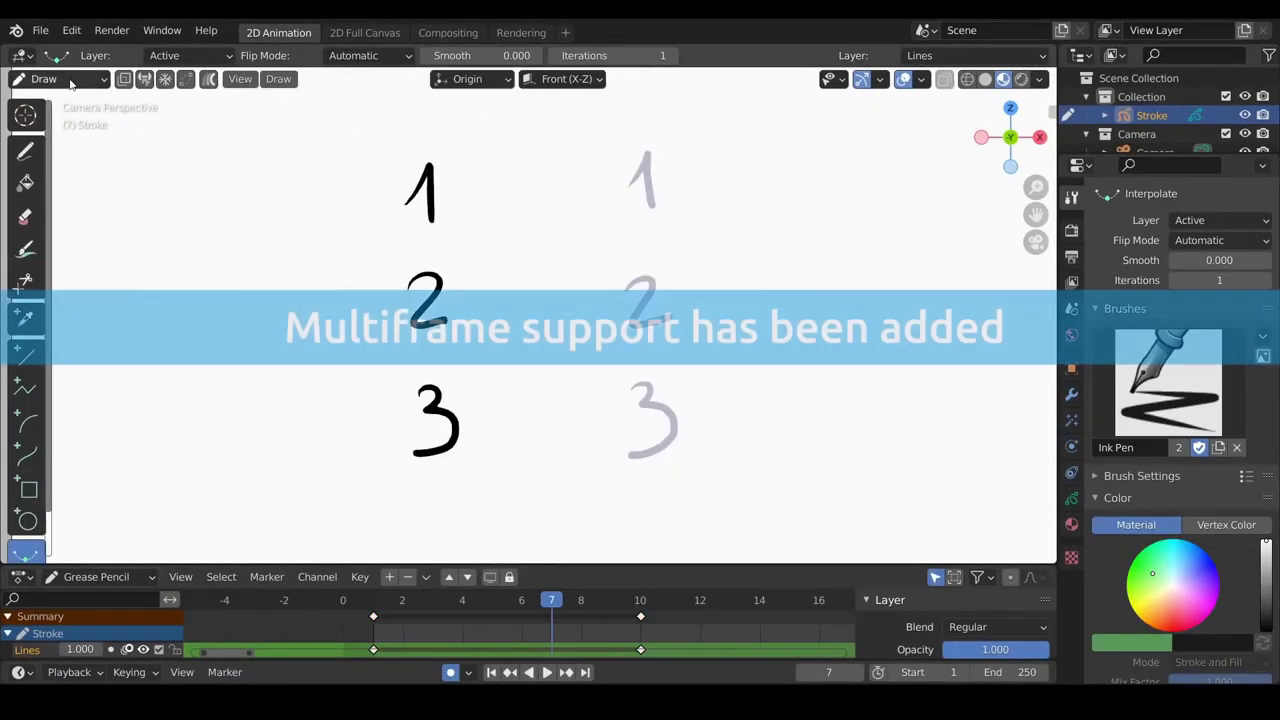
Switch the 1-2-3 drawing to Edit Mode with Multiframe on and select keyframes 1 and 10.
click(70, 80)
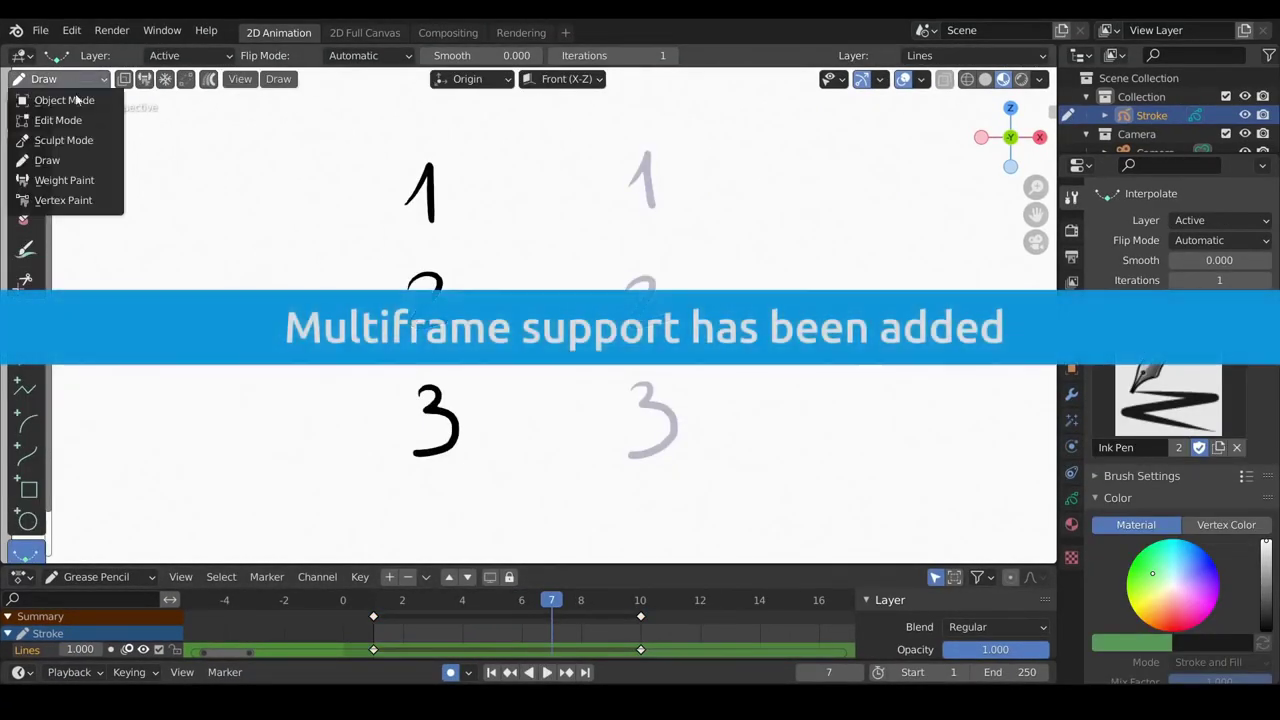
click(77, 118)
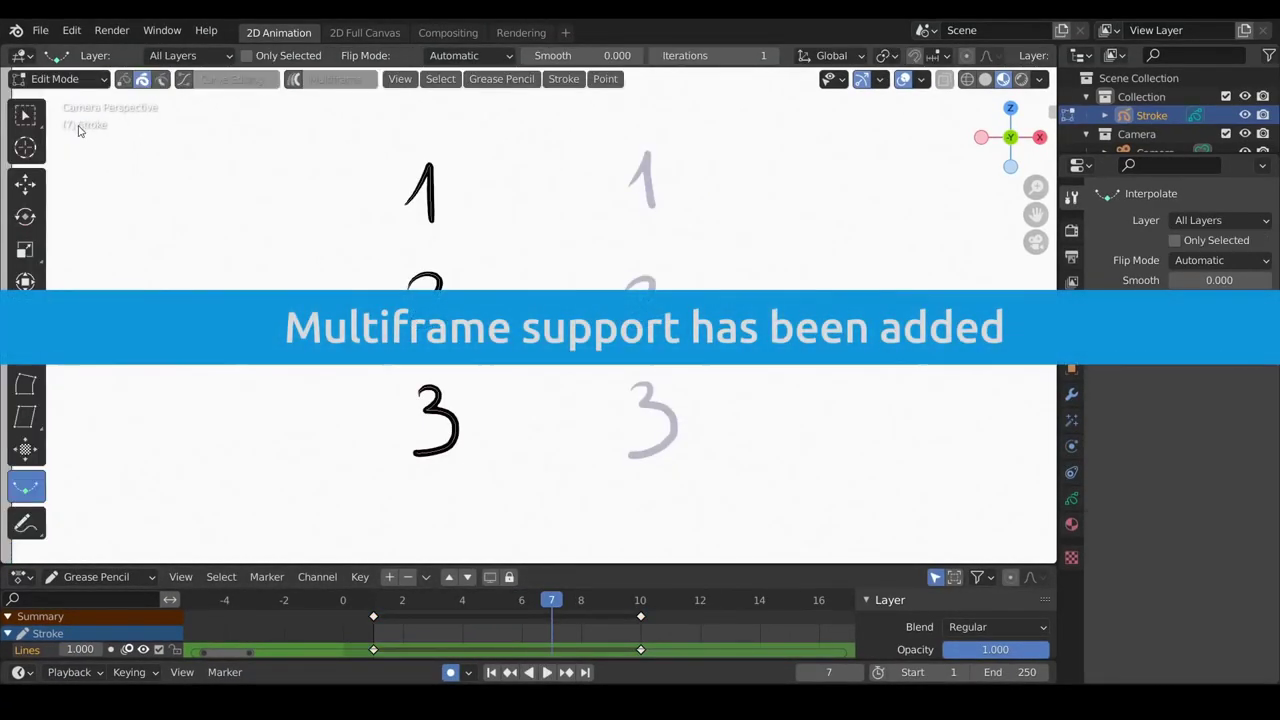
click(293, 79)
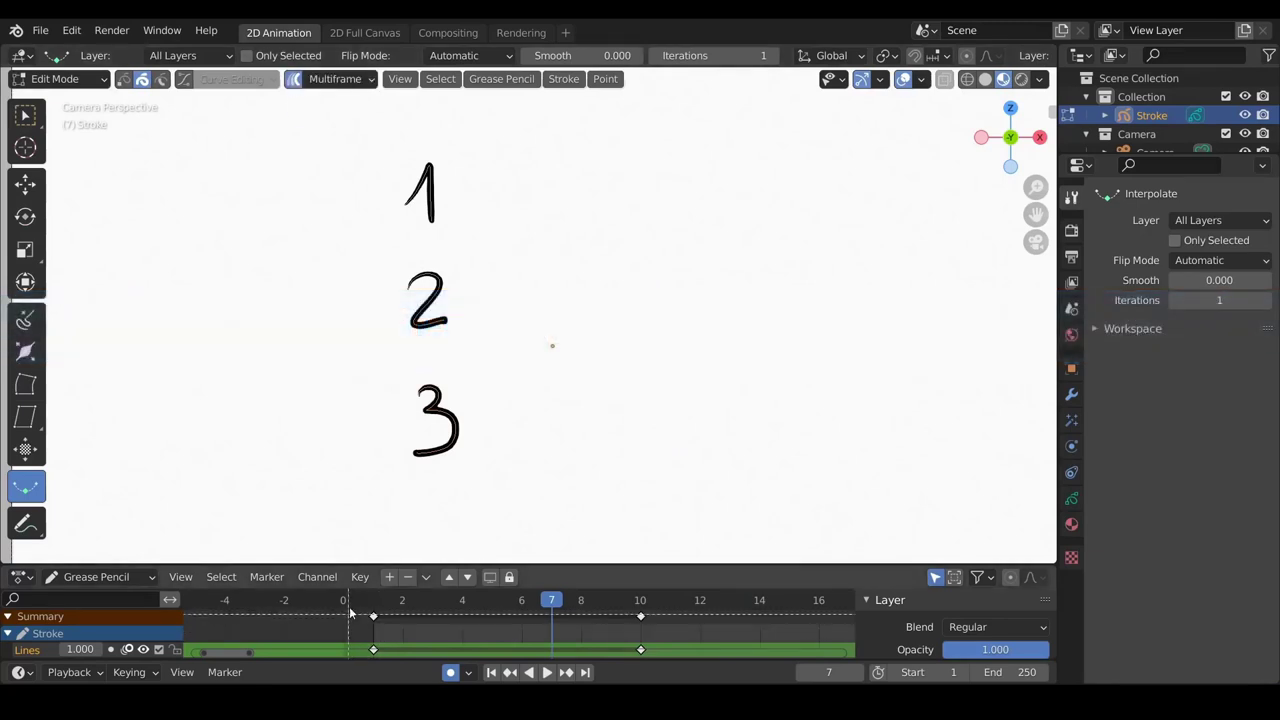
mouse_move(349, 606)
mouse_down()
mouse_move(692, 647)
mouse_move(693, 632)
mouse_up()
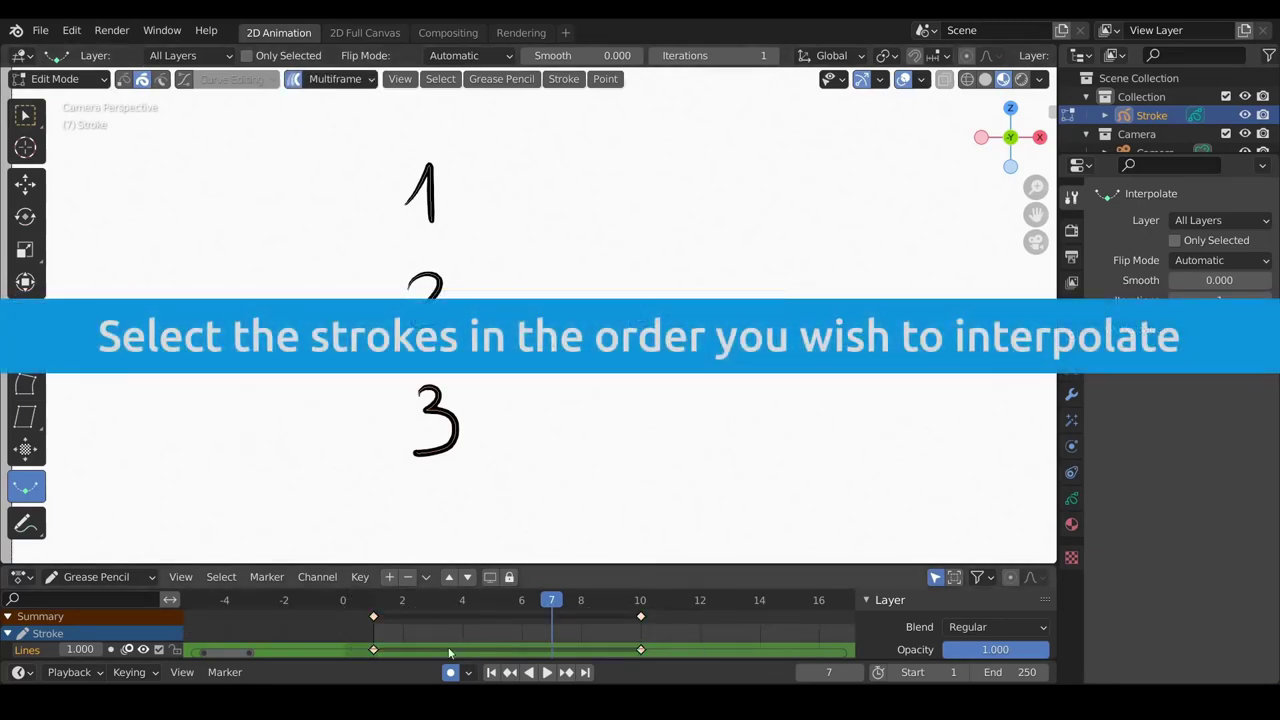
drag(383, 618, 697, 652)
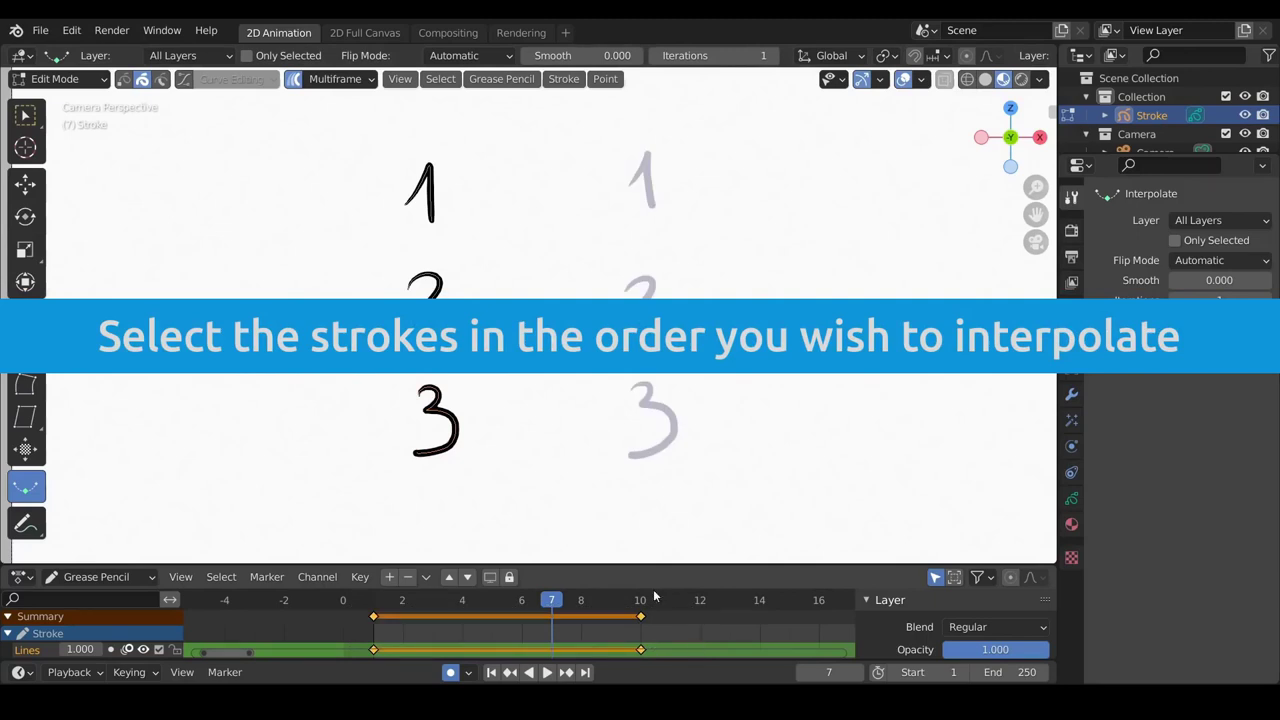
Select the strokes, enable Only Selected, and interpolate the 1-2-3 strokes between the keyframes.
drag(425, 315, 470, 345)
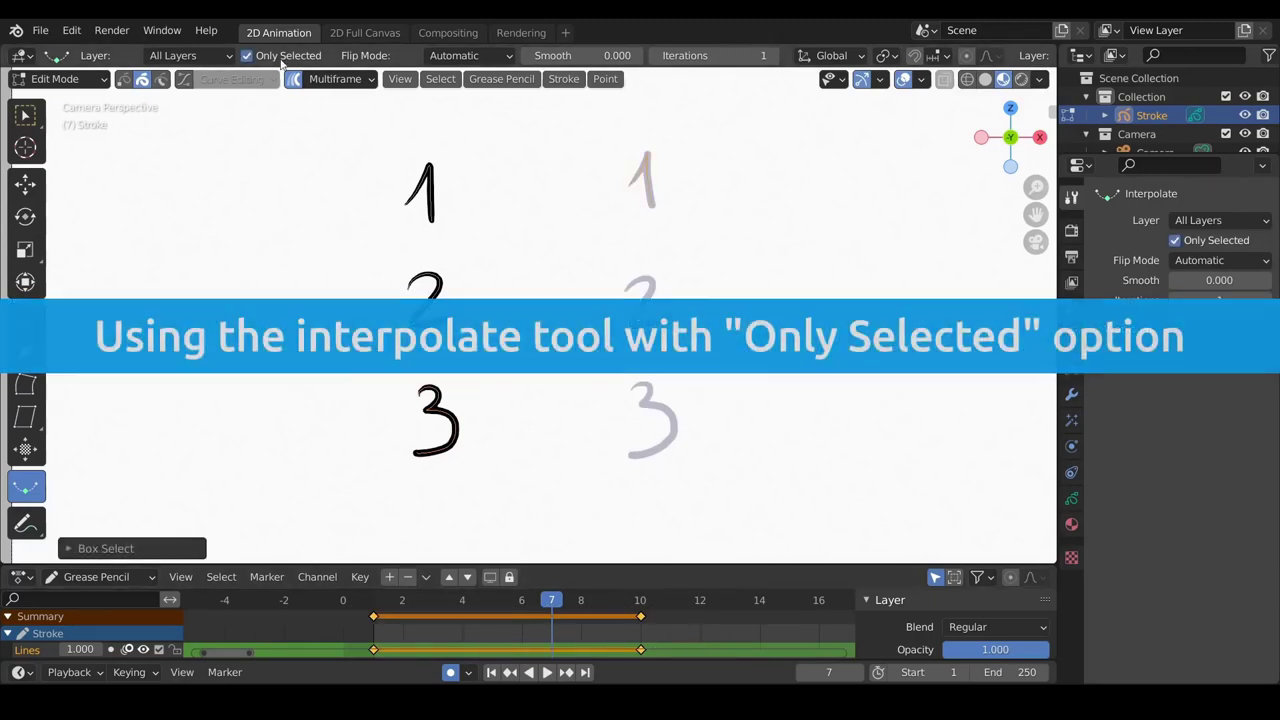
click(281, 60)
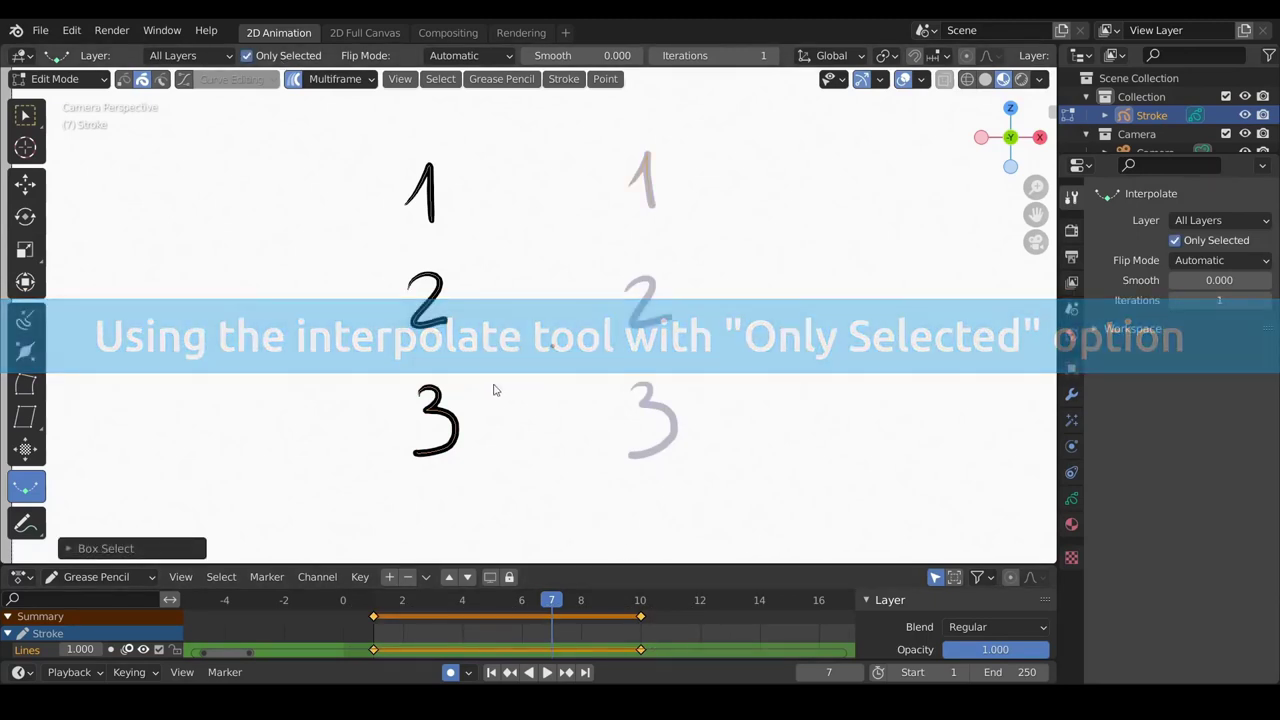
mouse_move(491, 389)
mouse_down()
mouse_move(706, 360)
mouse_move(334, 434)
mouse_move(730, 372)
mouse_move(306, 446)
mouse_move(686, 394)
mouse_move(523, 434)
mouse_up()
key(Escape)
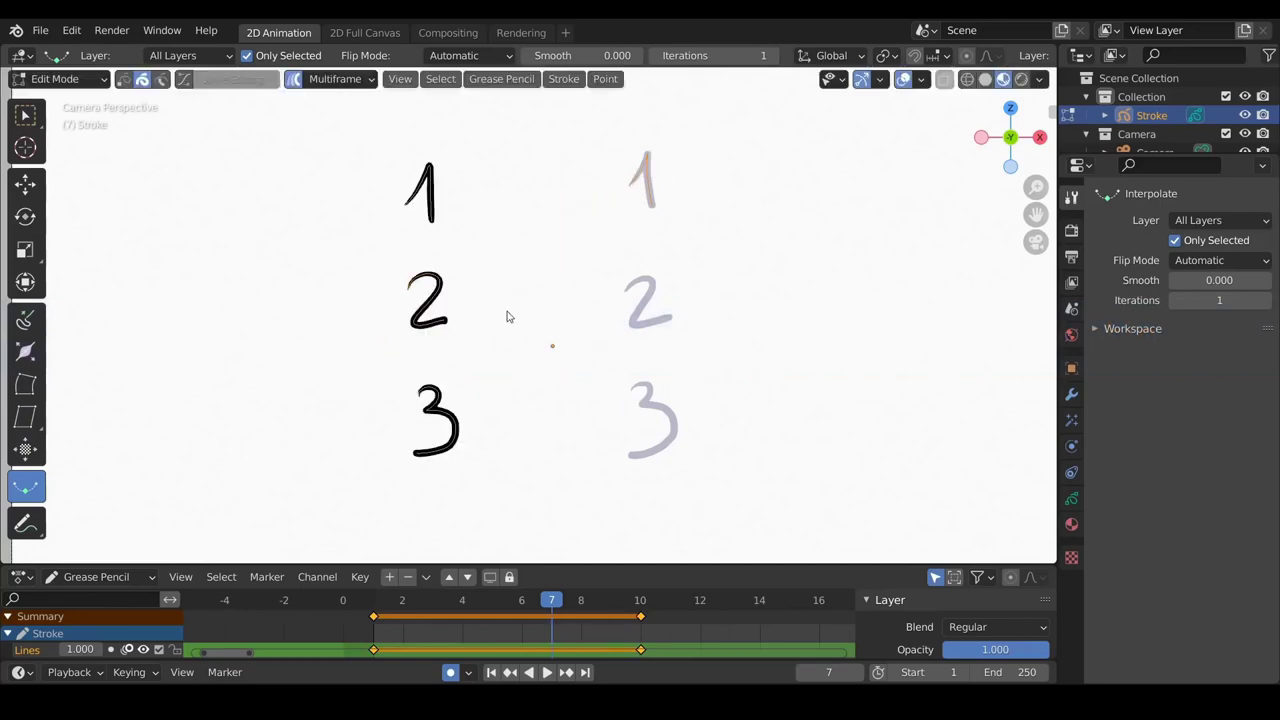
drag(511, 321, 519, 251)
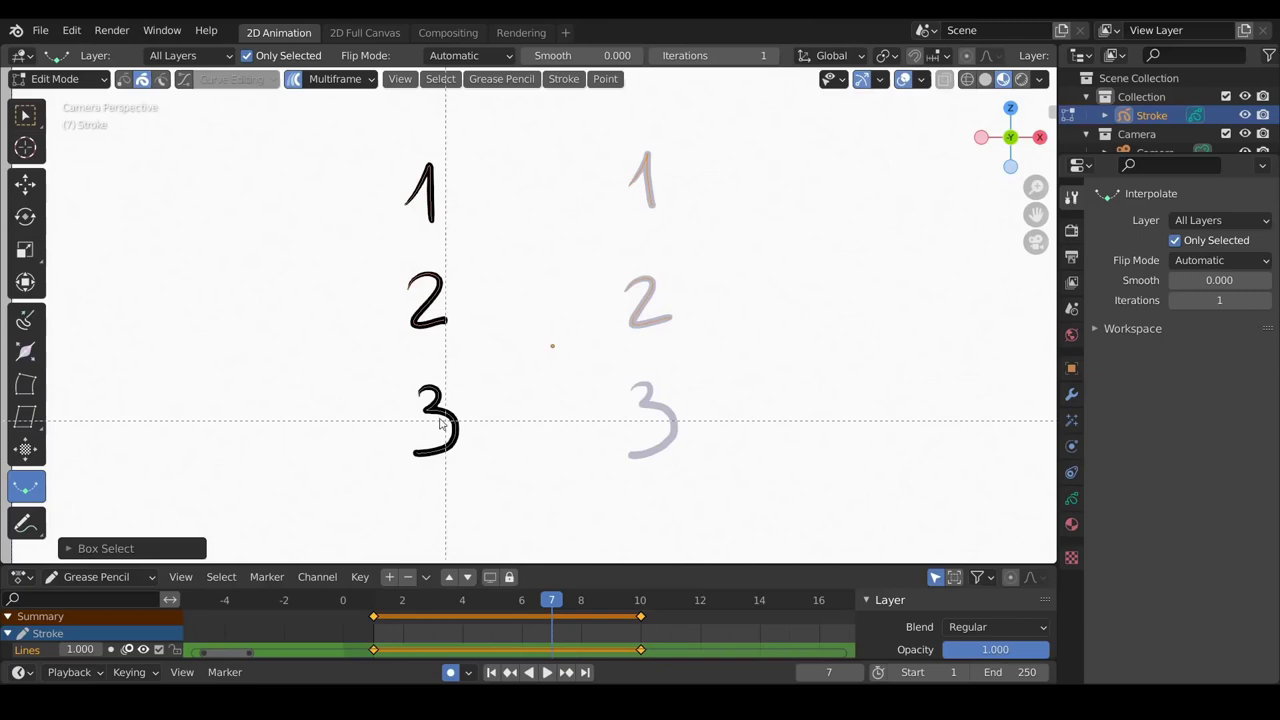
drag(540, 466, 607, 457)
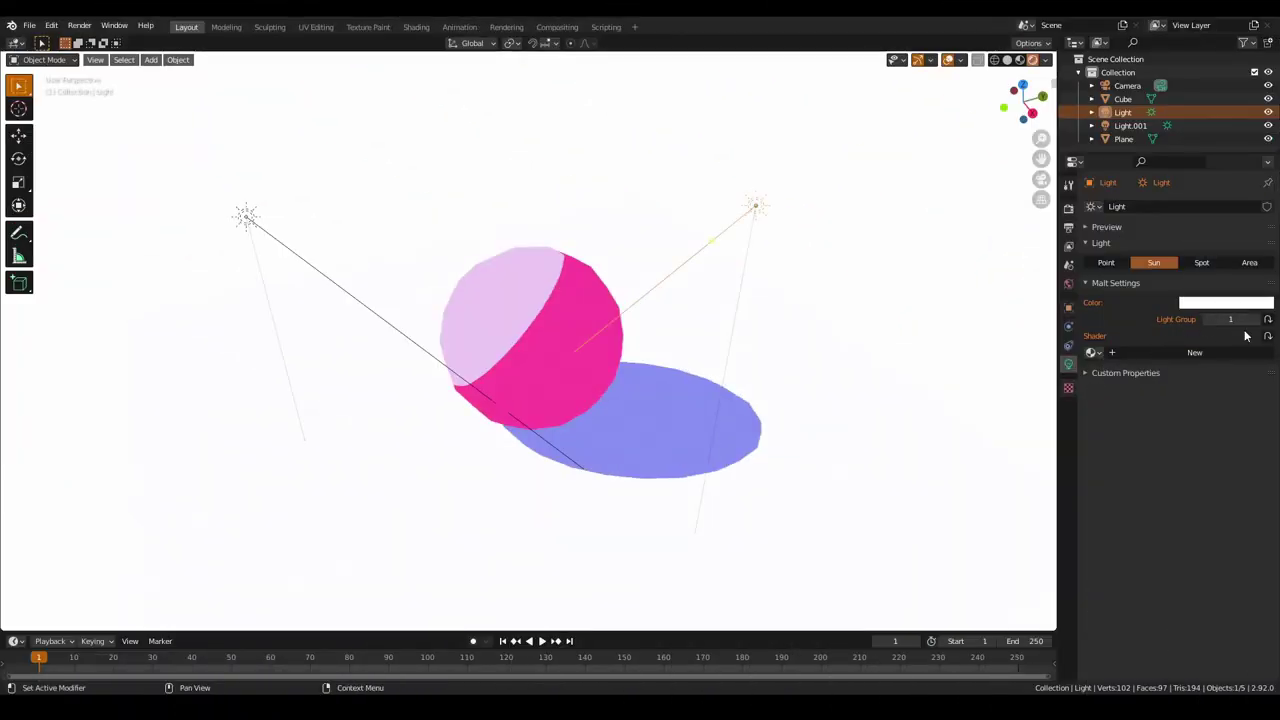
Select Light.001, then the sphere, and toggle its Malt light group between 1 and 2.
click(755, 206)
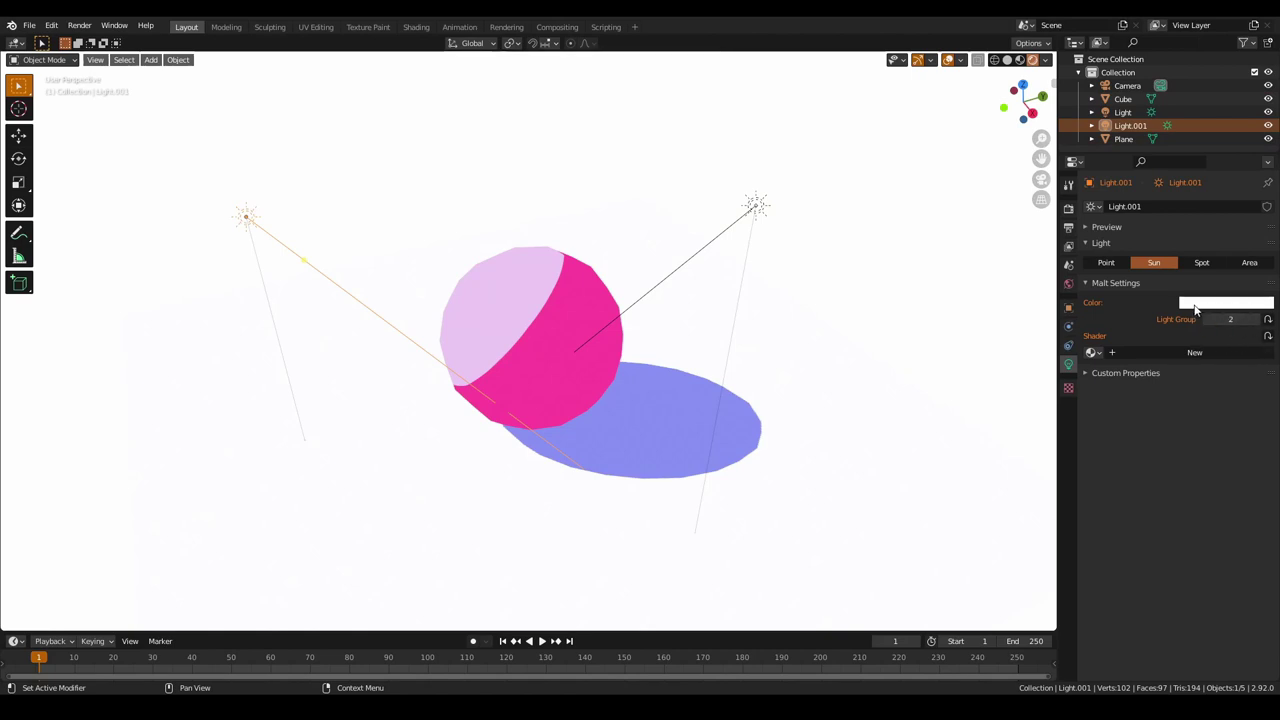
click(525, 338)
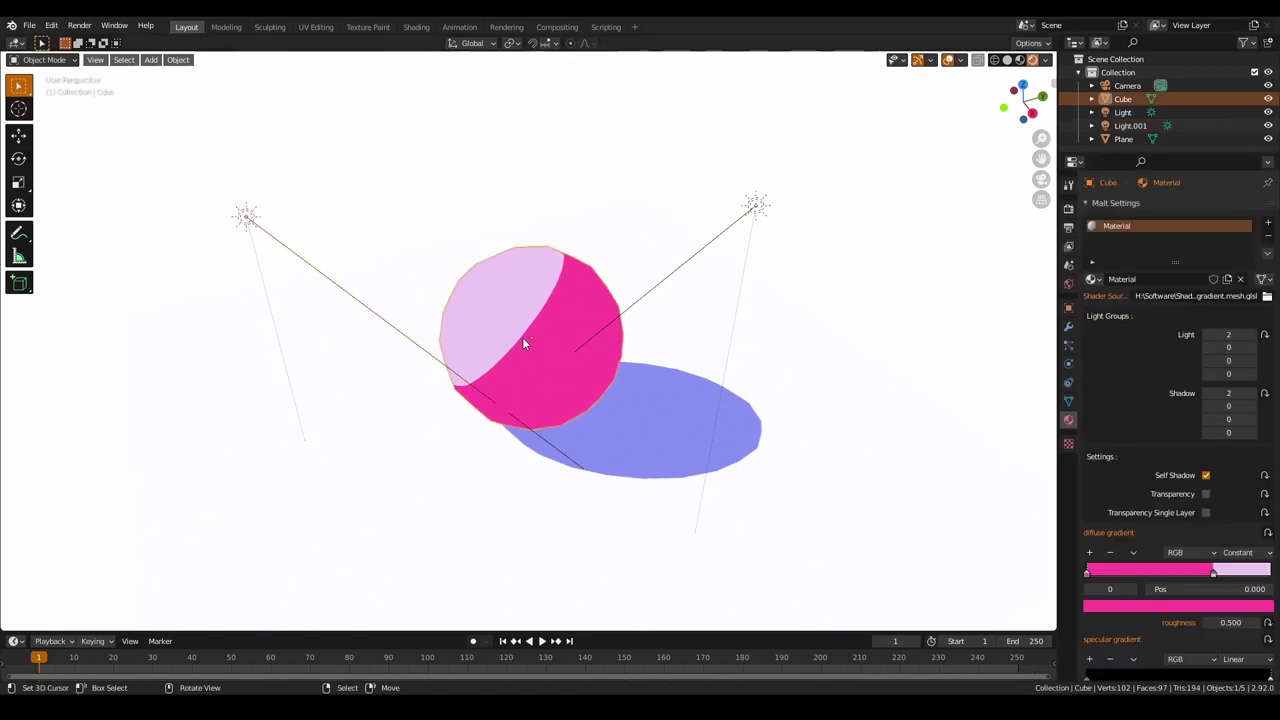
click(1205, 335)
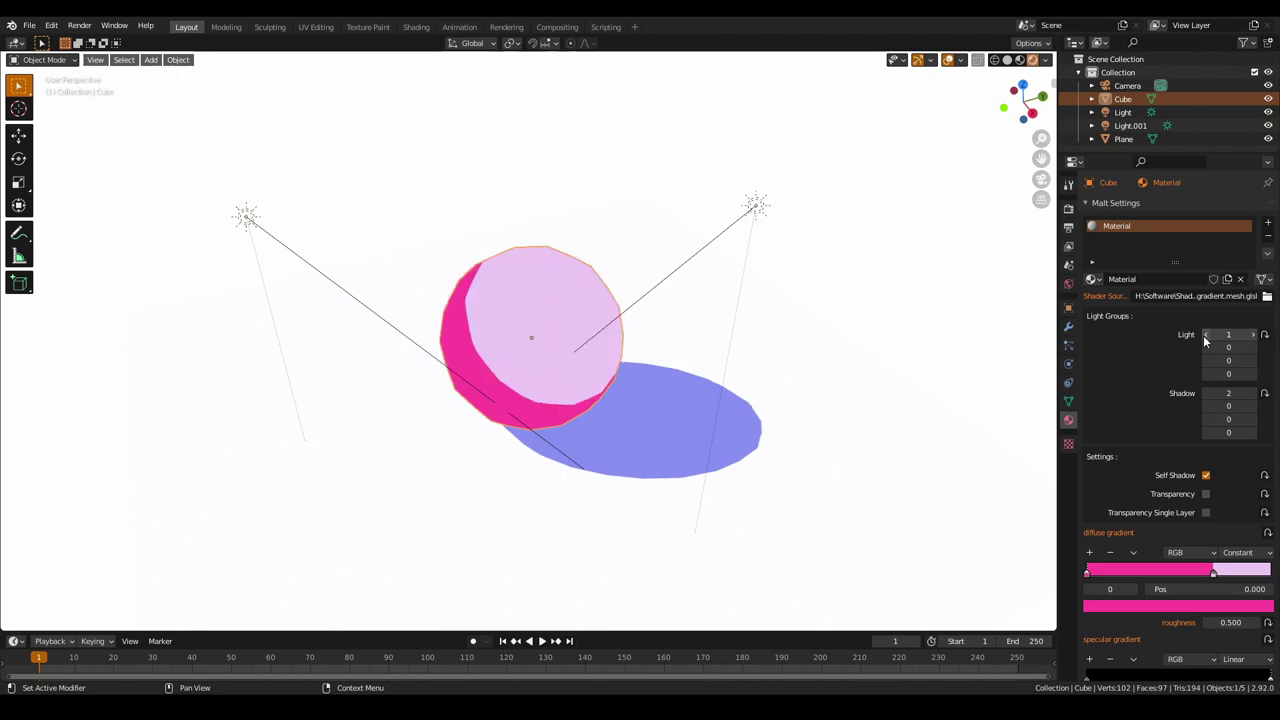
drag(1203, 335, 1213, 334)
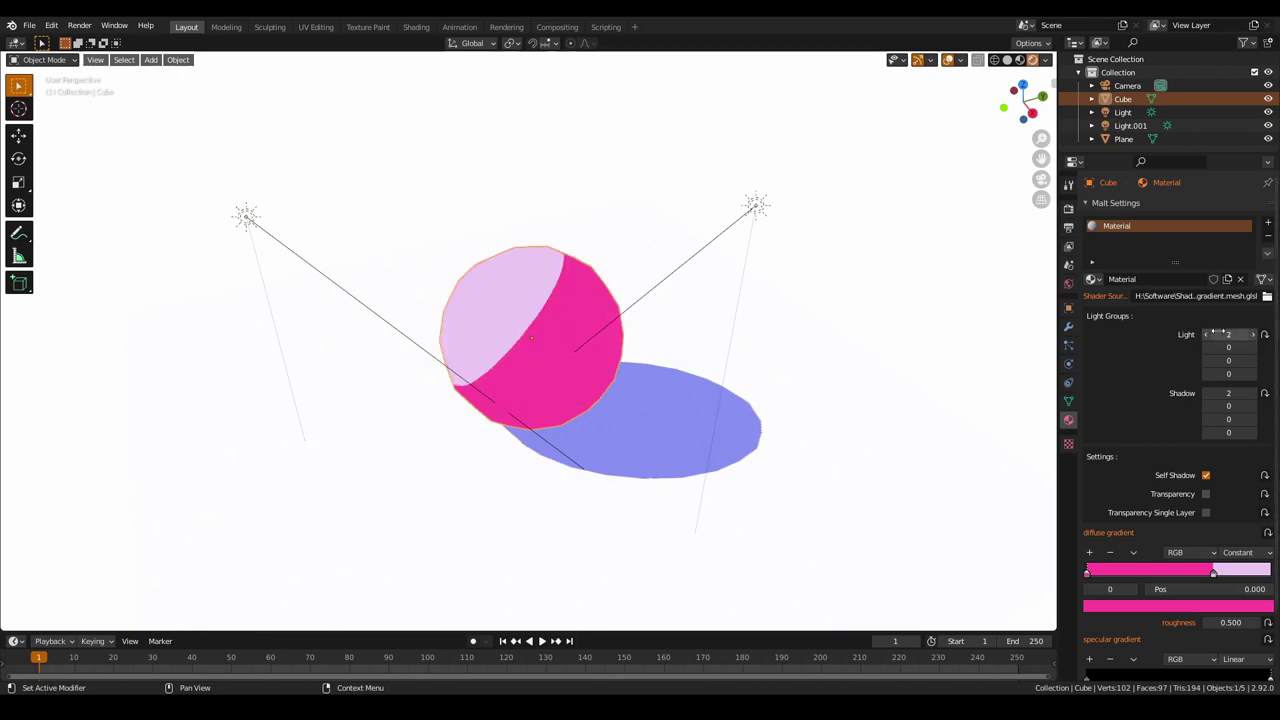
click(1207, 334)
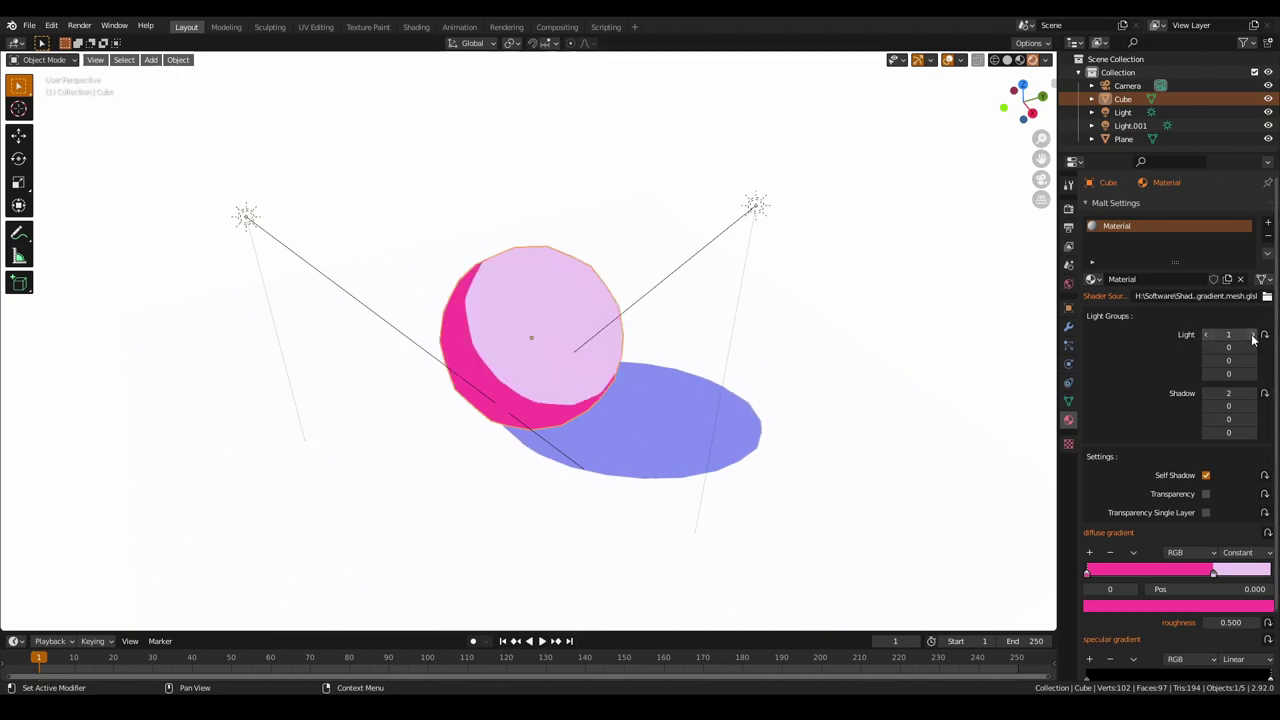
click(1252, 336)
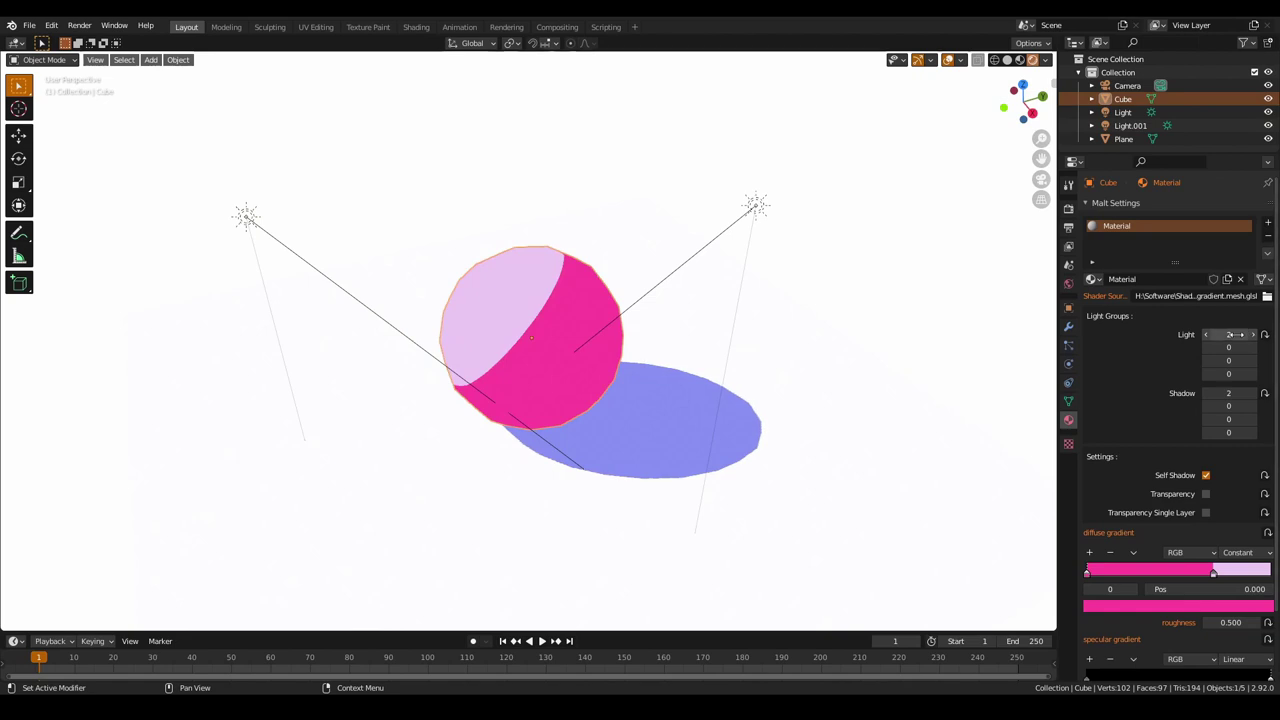
Toggle the sphere's shadow group and light group to 1 and back to 2, then orbit around it.
click(1205, 393)
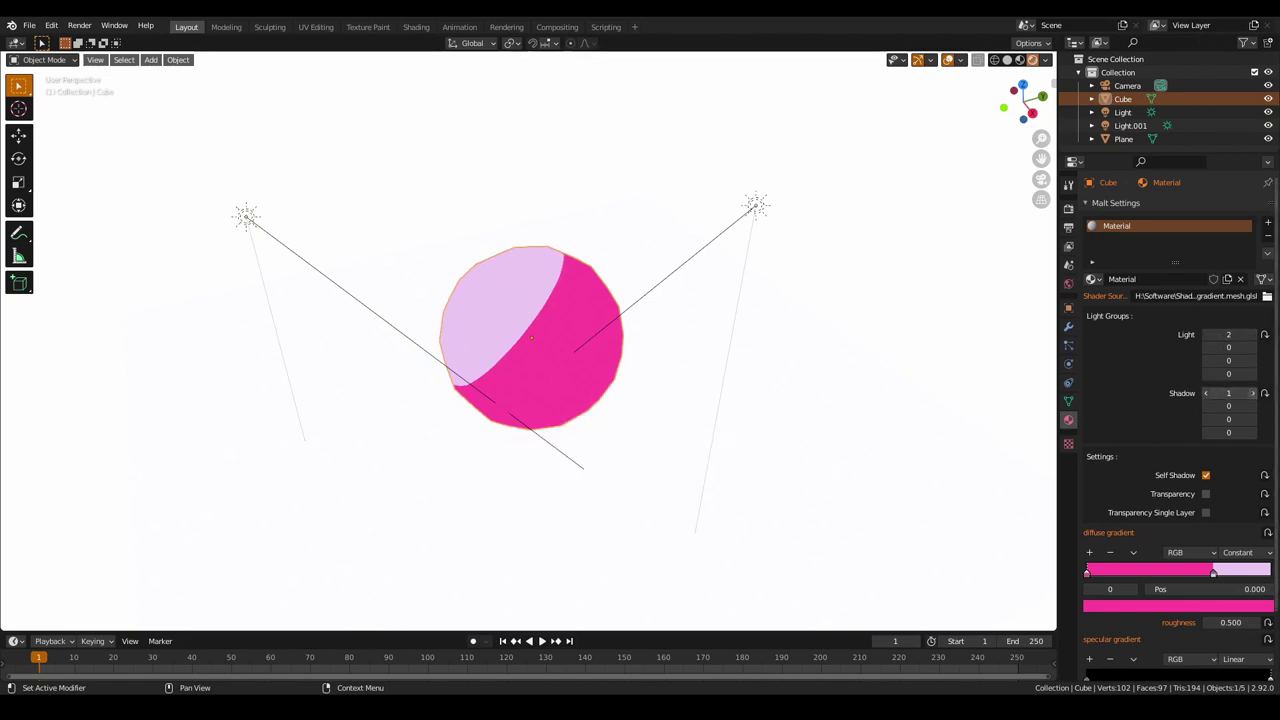
click(1252, 393)
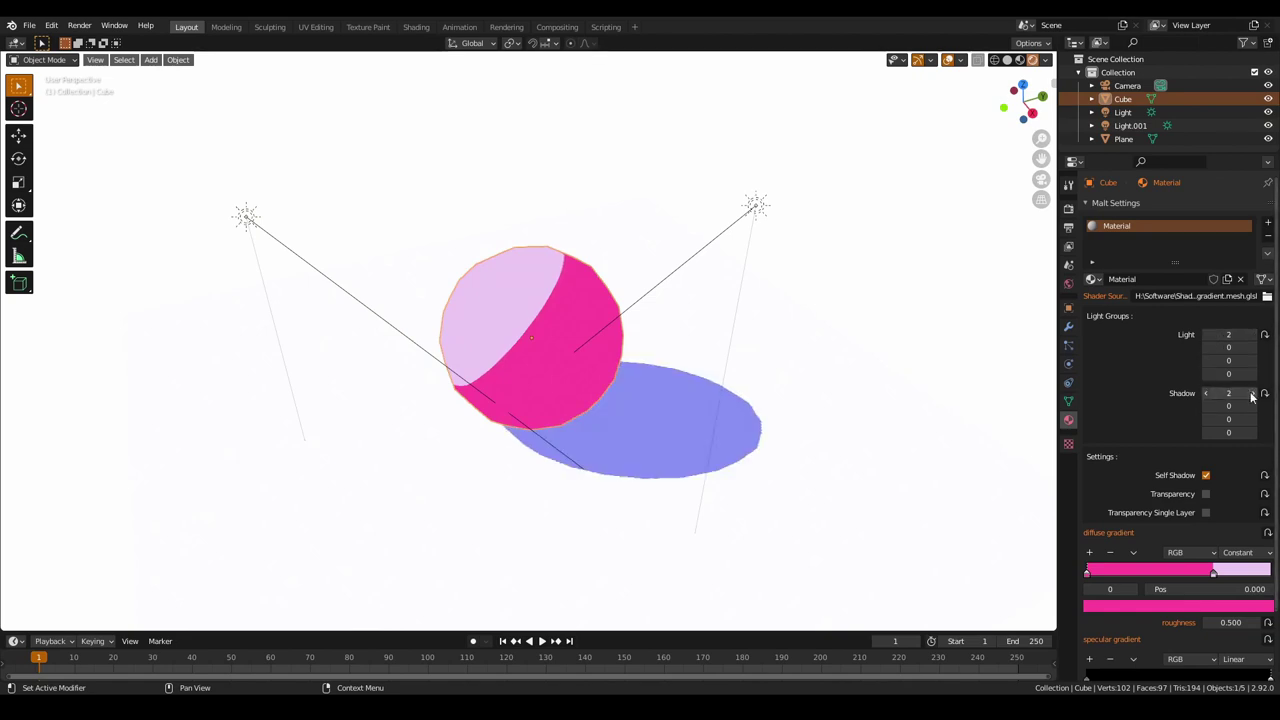
click(1209, 336)
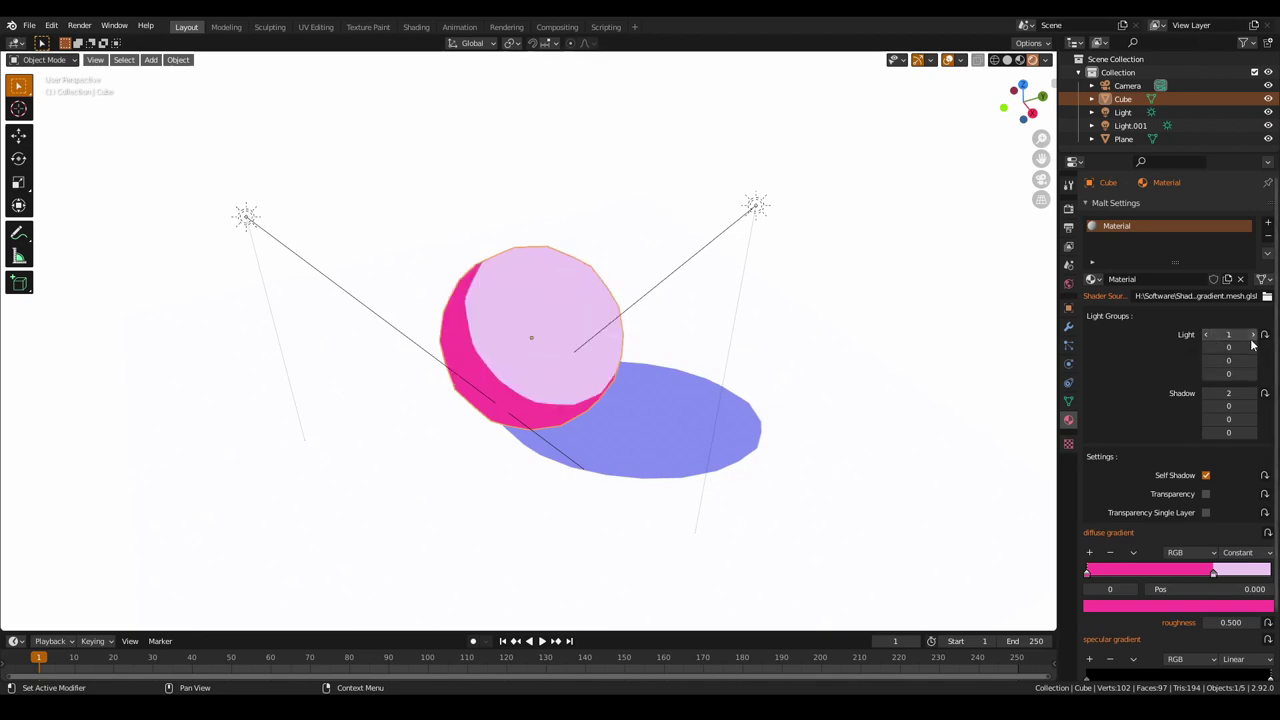
click(1252, 336)
middle_drag(578, 392, 781, 324)
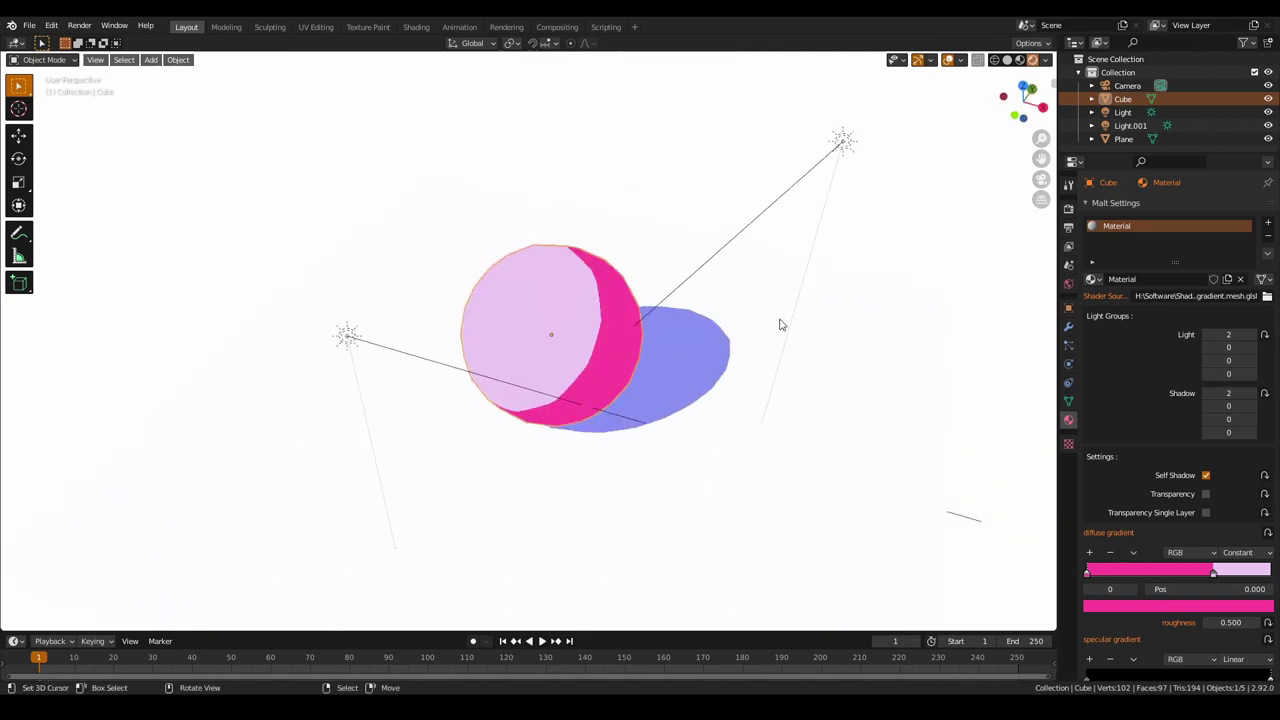
middle_drag(900, 203, 543, 349)
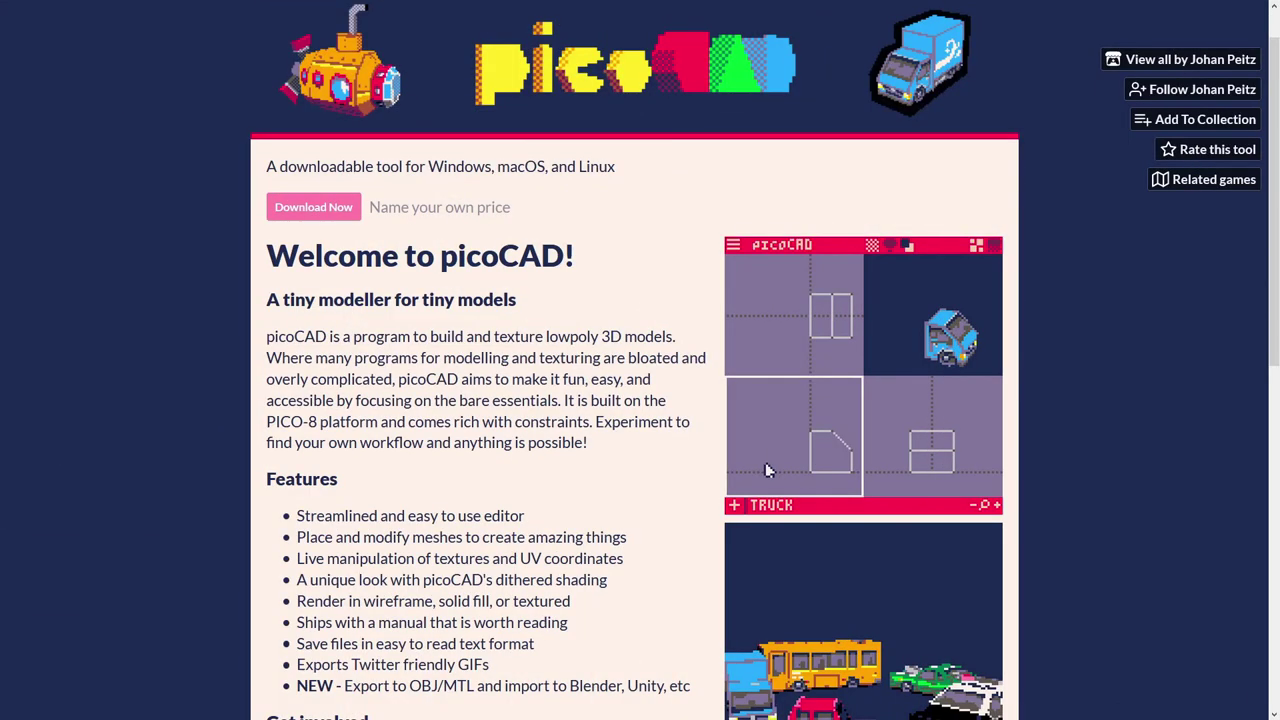
Dismiss the car animation lightbox and enlarge the picoCAD interface GIF lower on the itch.io page.
click(766, 470)
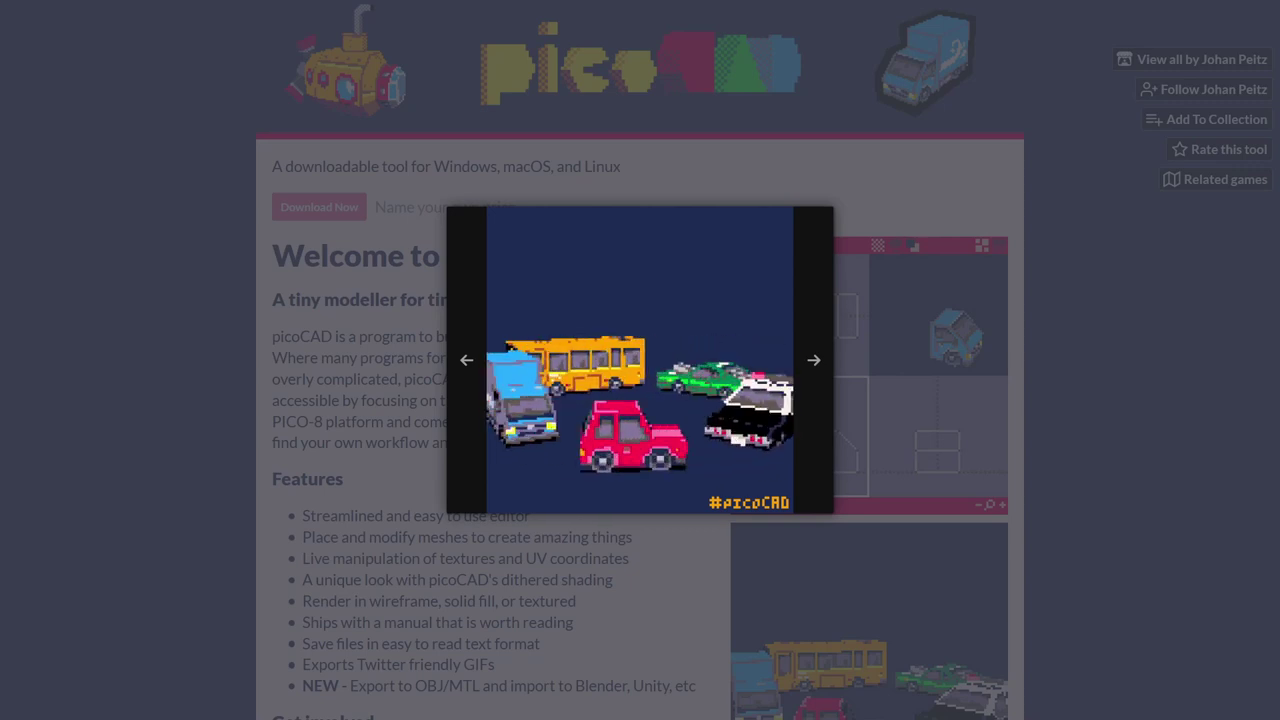
key(Escape)
scroll(640, 360, down, 3)
click(869, 130)
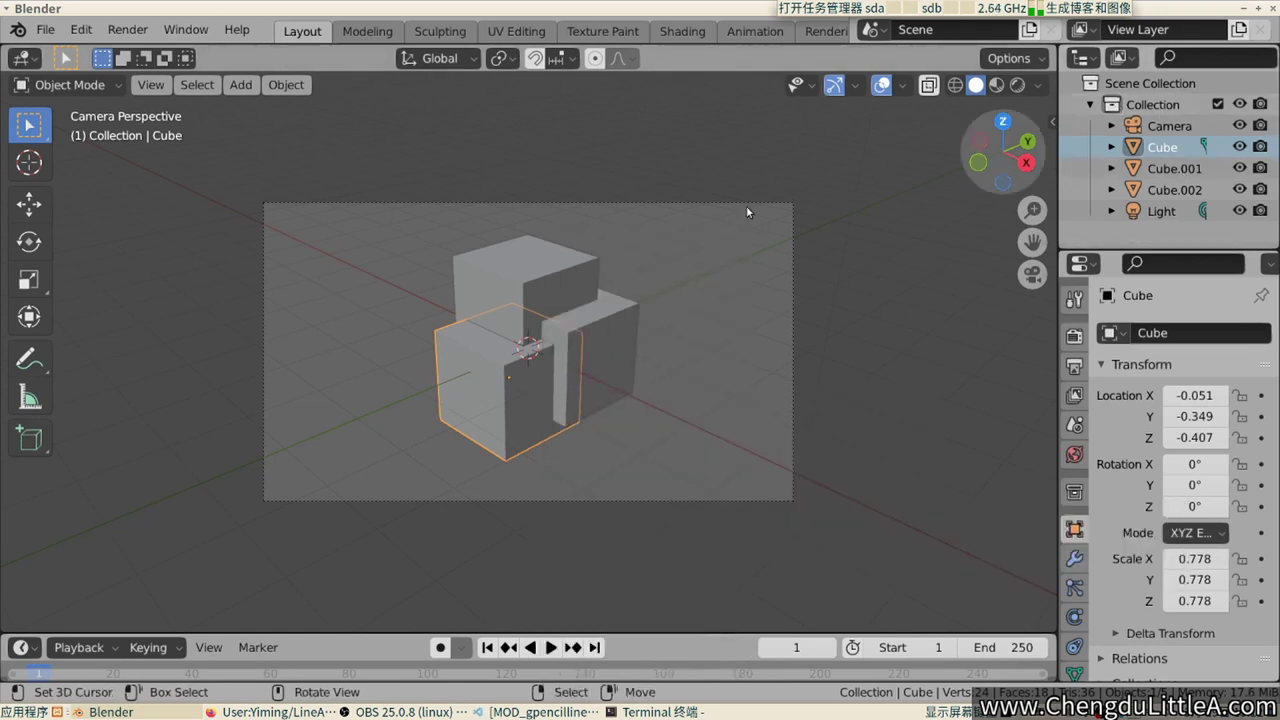
Add a Scene Line Art grease pencil object and fit the camera view with Home.
key(shift+a)
mouse_move(613, 400)
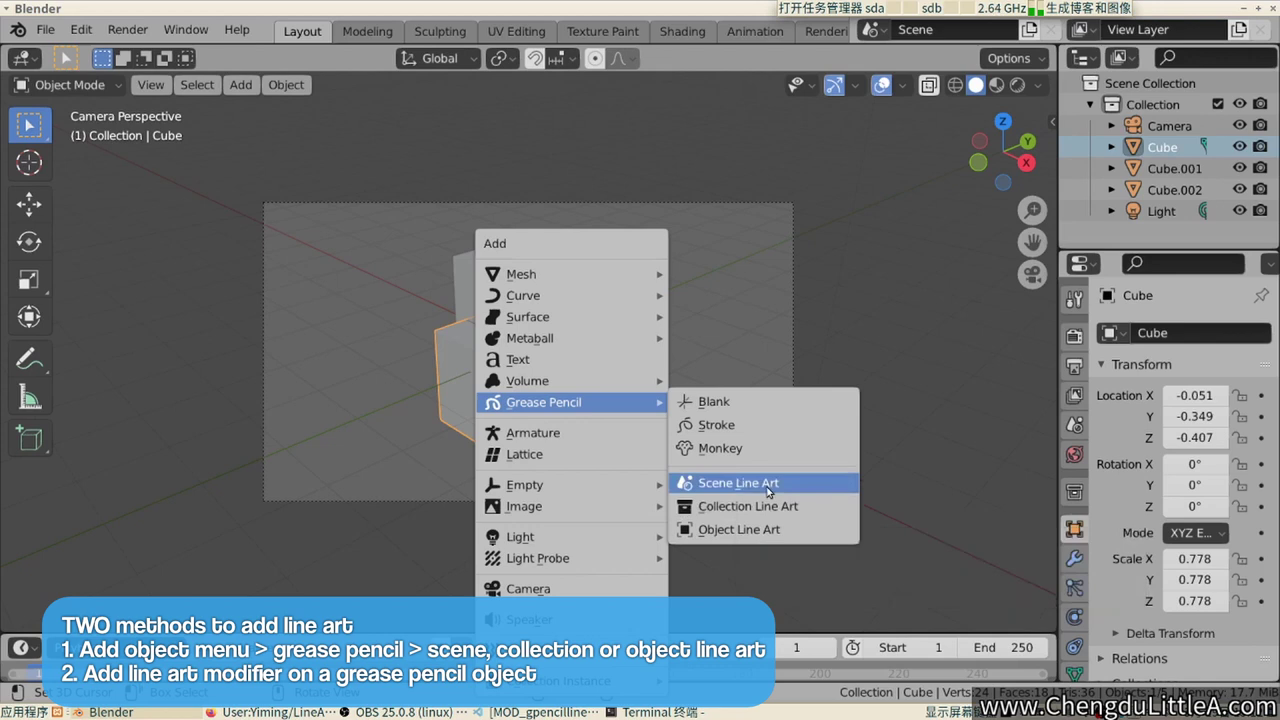
click(740, 483)
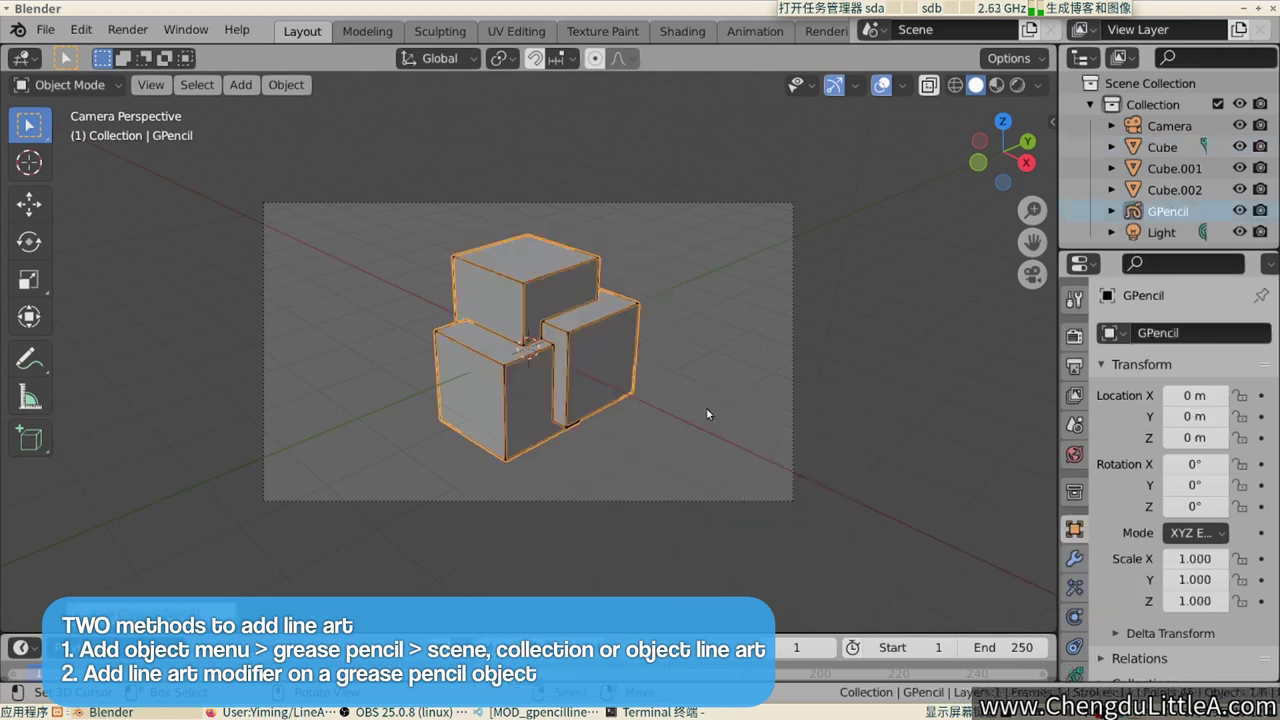
key(Home)
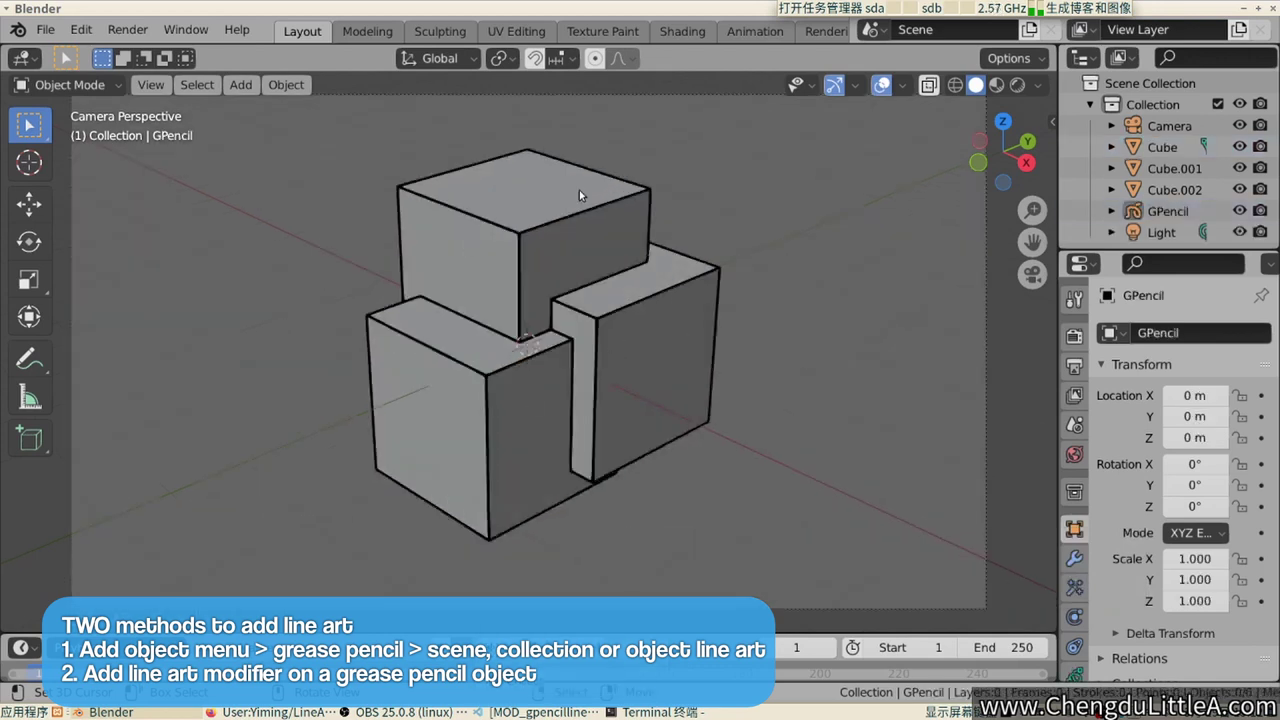
Inspect the Line Art modifier settings in the Modifiers tab.
click(1074, 558)
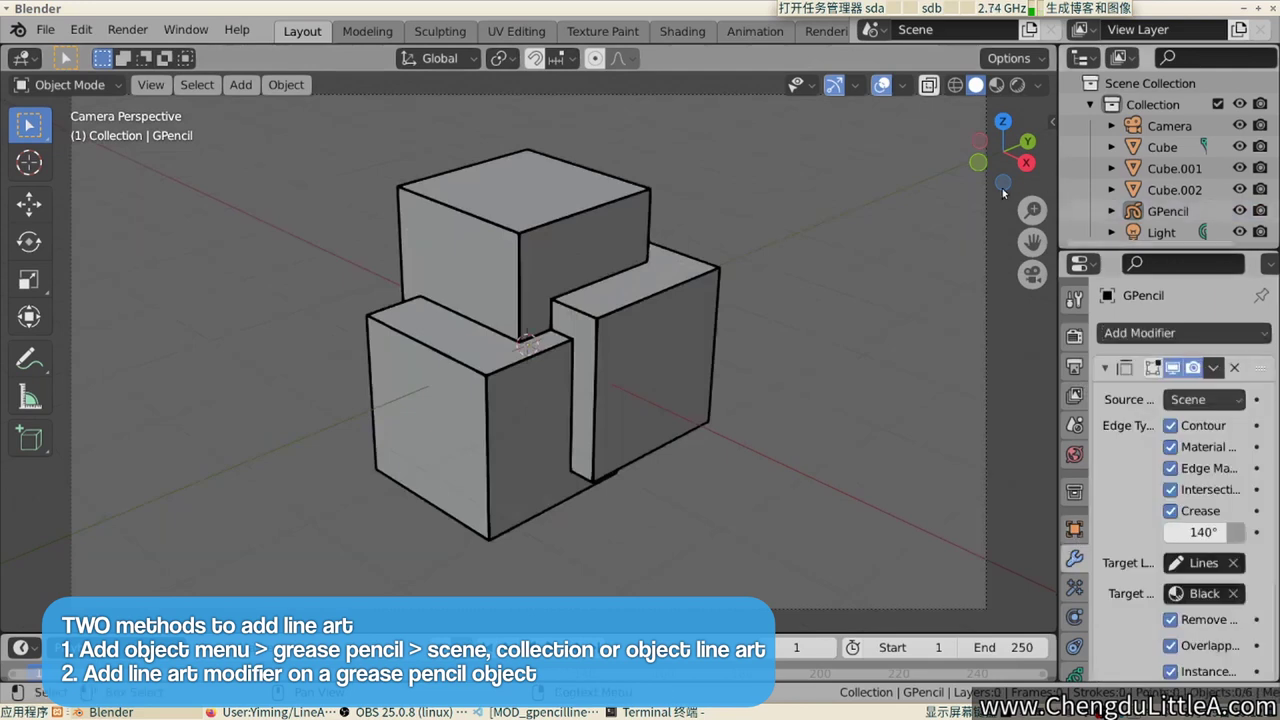
scroll(1150, 450, down, 3)
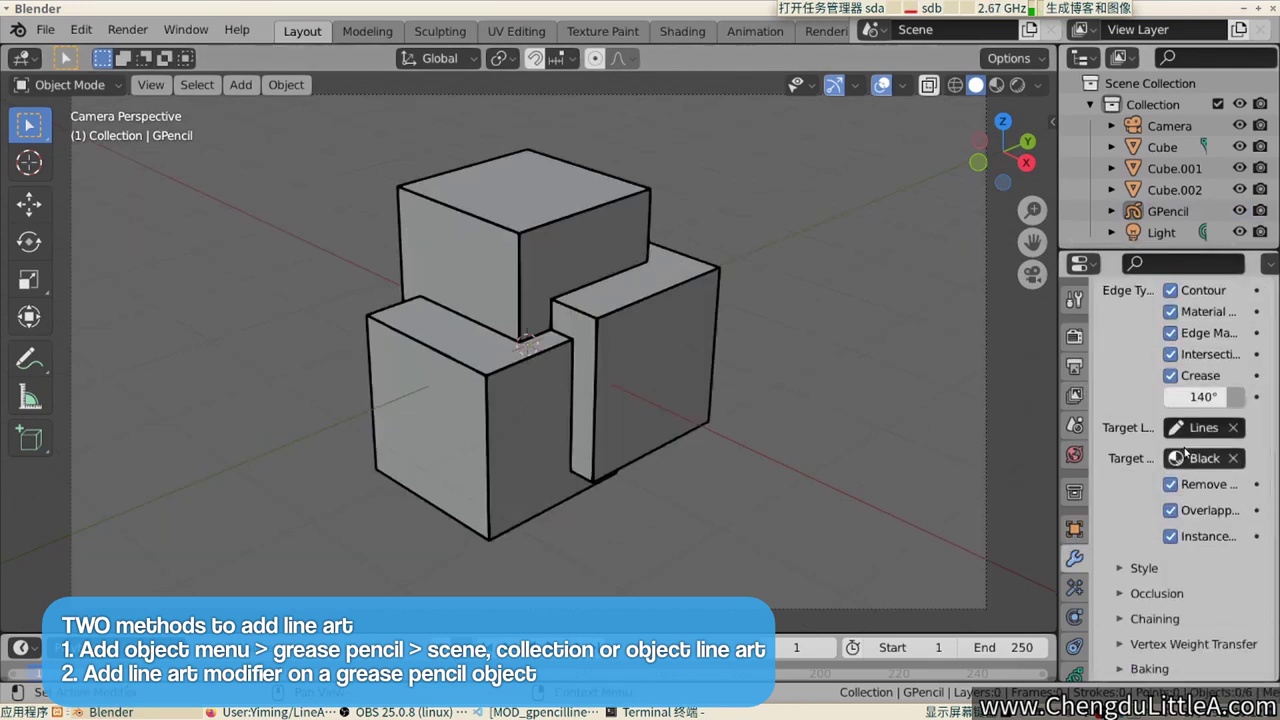
scroll(1150, 450, up, 3)
drag(1056, 388, 935, 388)
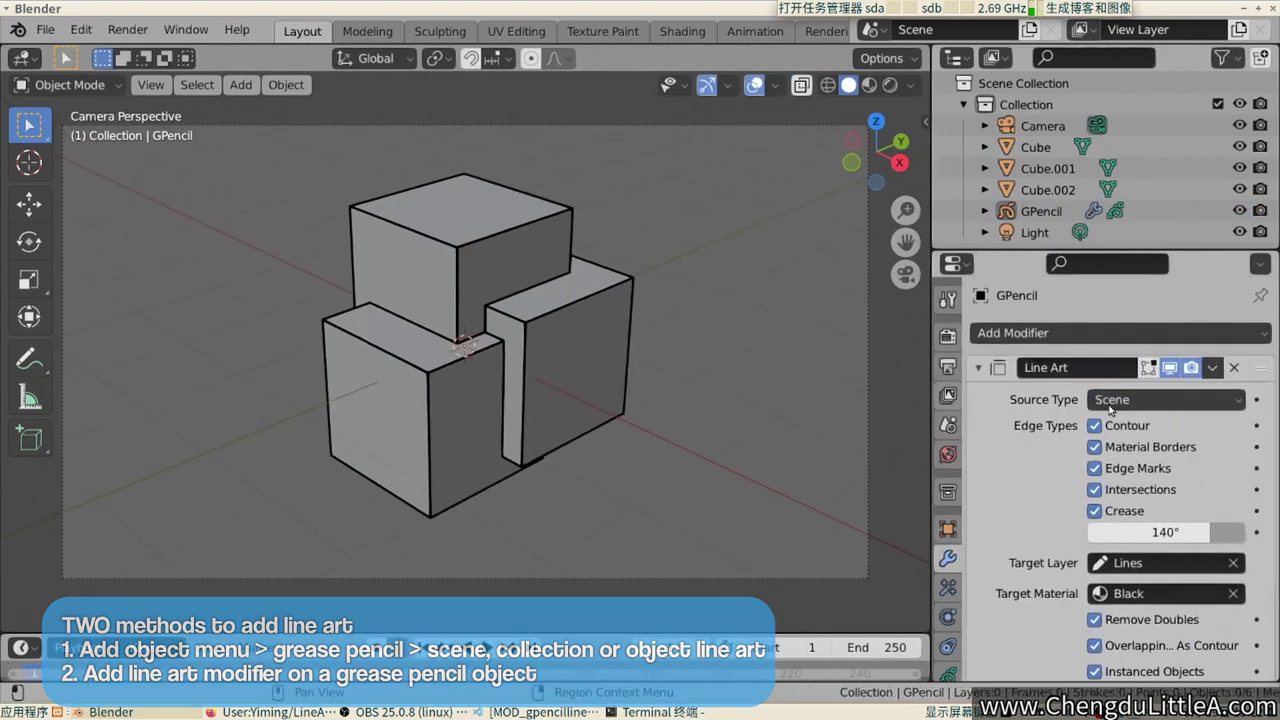
scroll(1160, 428, down, 5)
scroll(1160, 428, up, 4)
scroll(1160, 428, up, 2)
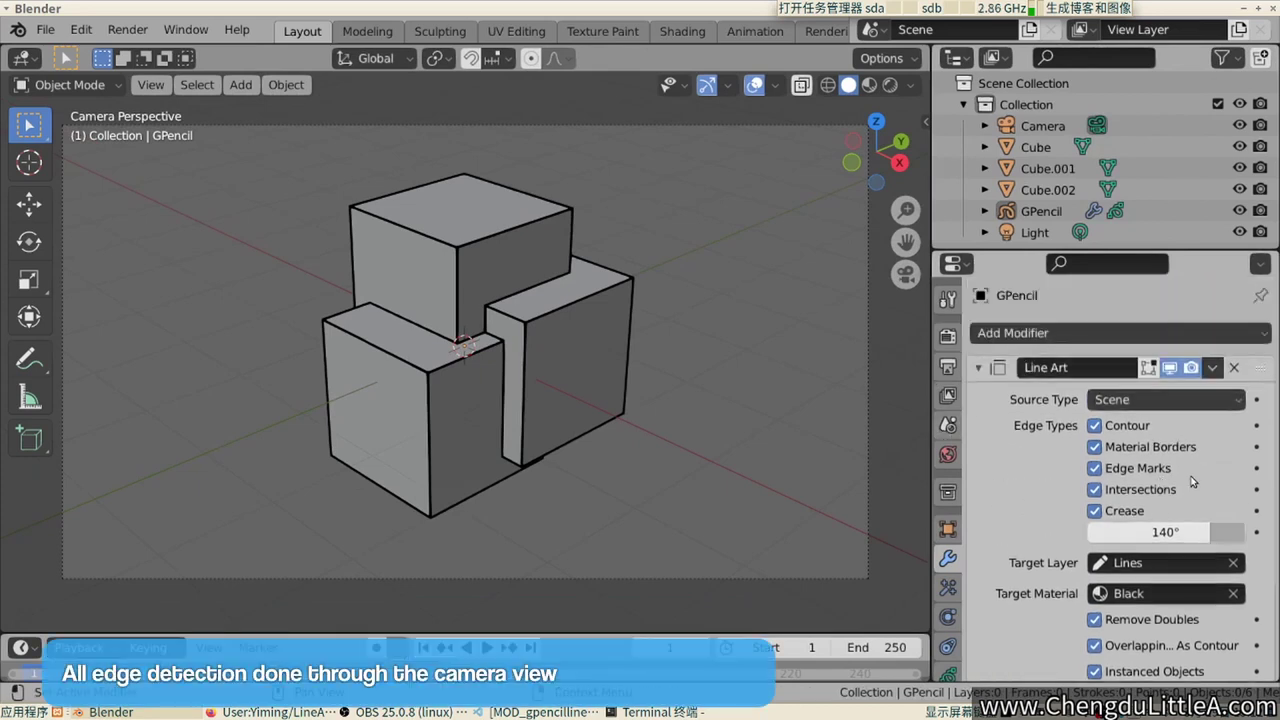
scroll(1153, 319, down, 3)
scroll(1153, 319, down, 2)
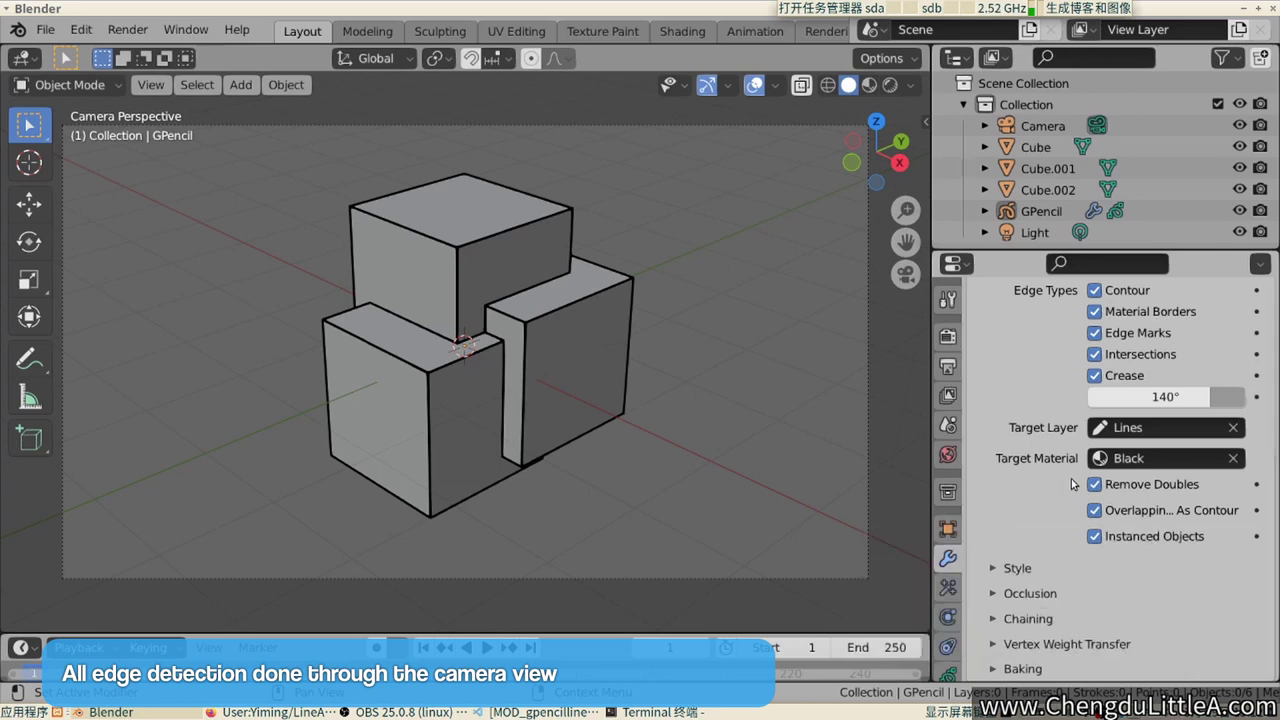
scroll(1134, 438, up, 3)
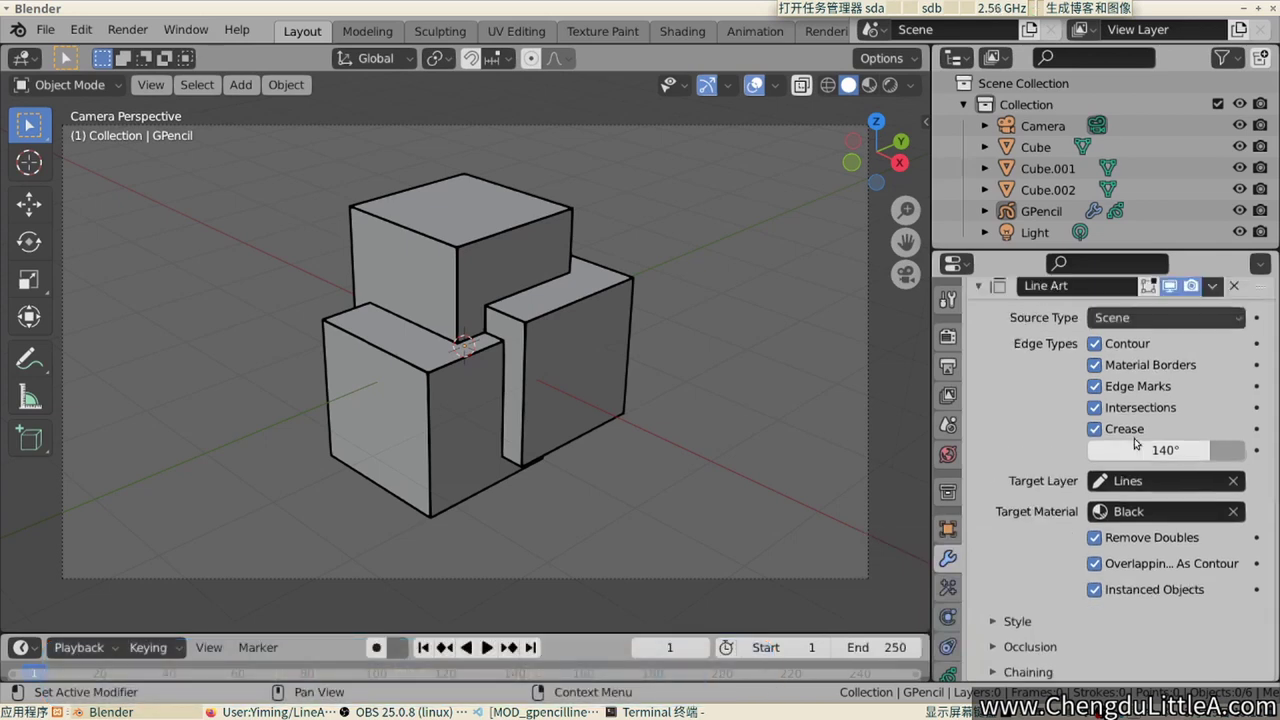
Show the Shift+A add-object menu again to demonstrate the line art options.
key(shift+a)
mouse_move(714, 279)
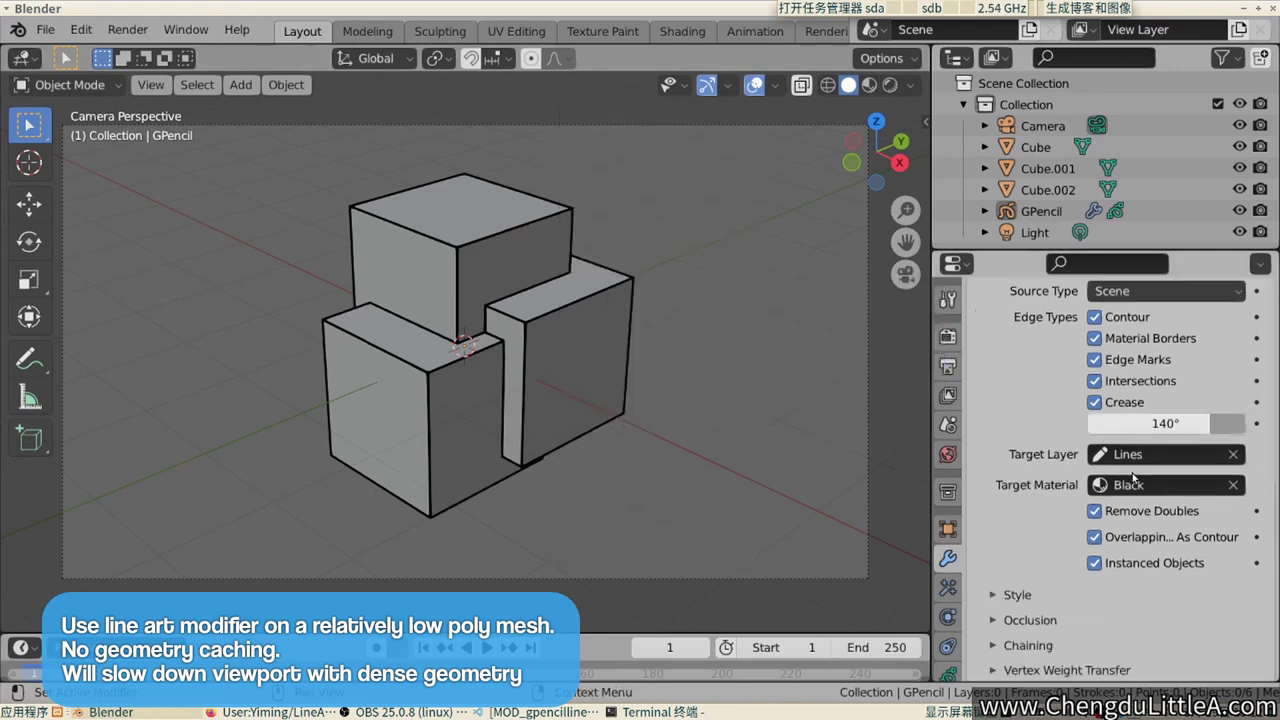
scroll(1133, 478, down, 1)
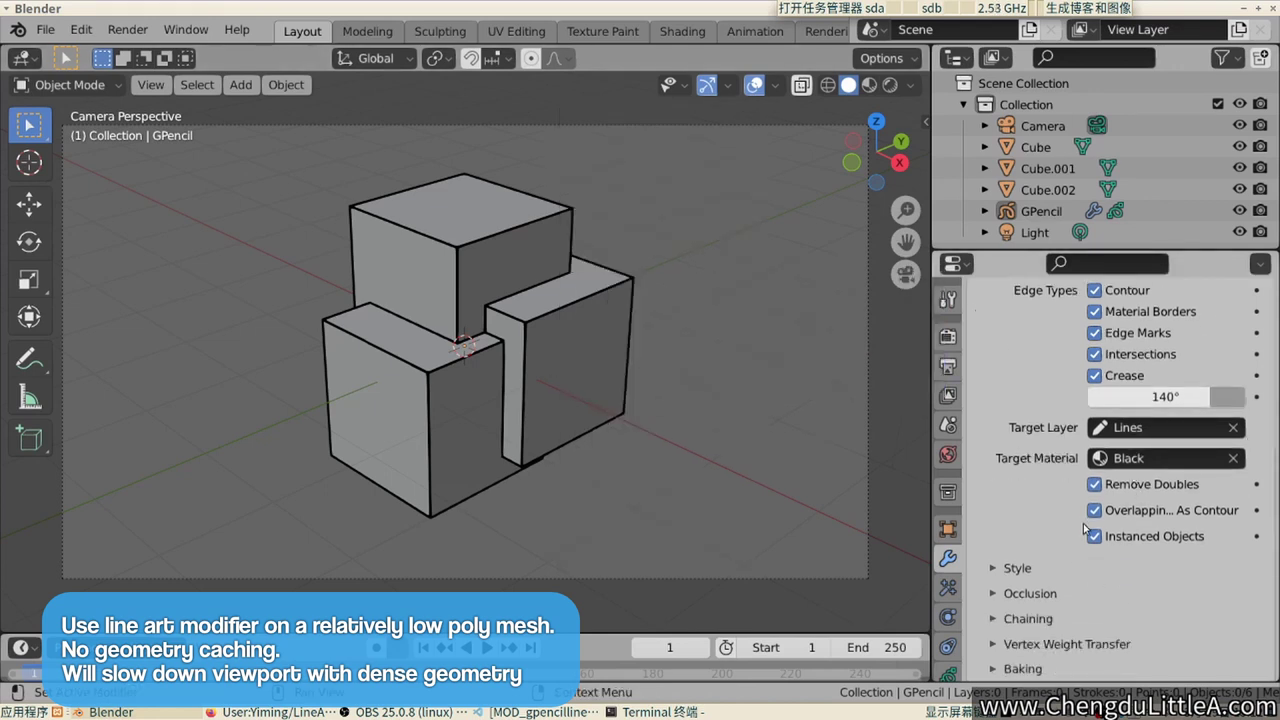
scroll(1097, 393, up, 4)
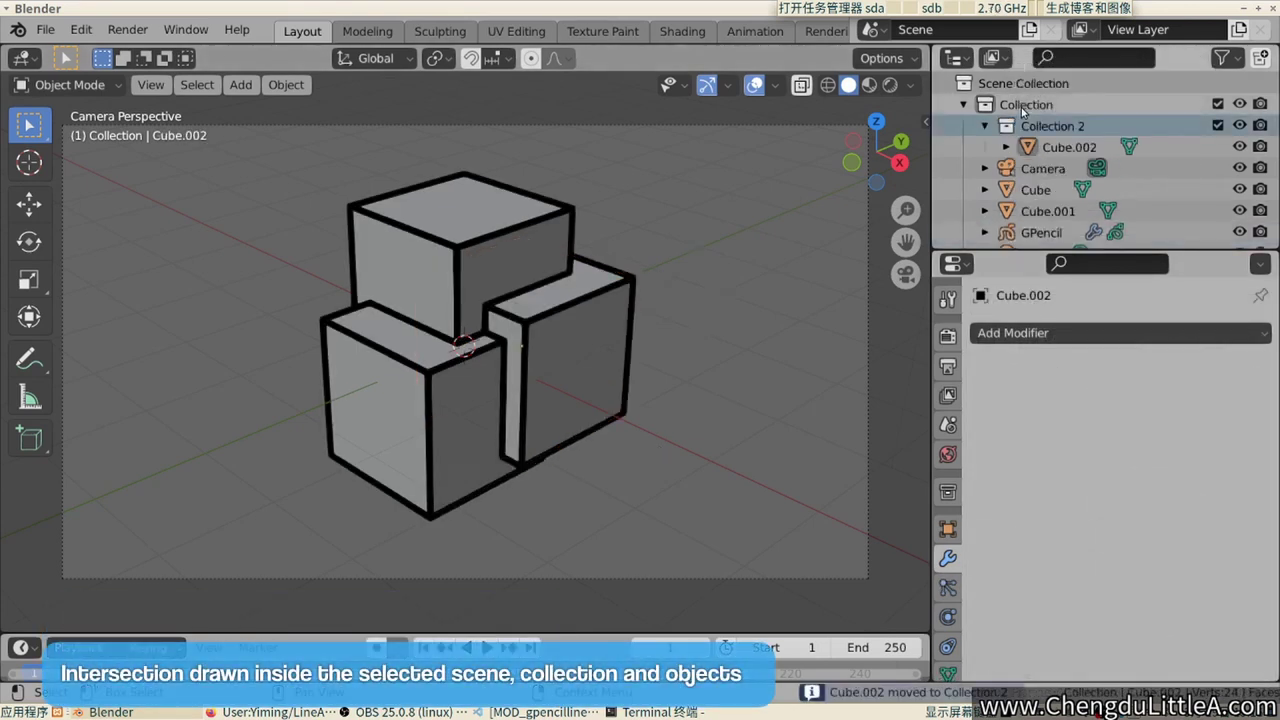
Check the collections, GPencil Line Art modifier, and cubes to see how the scene is organised.
click(1028, 126)
click(1026, 104)
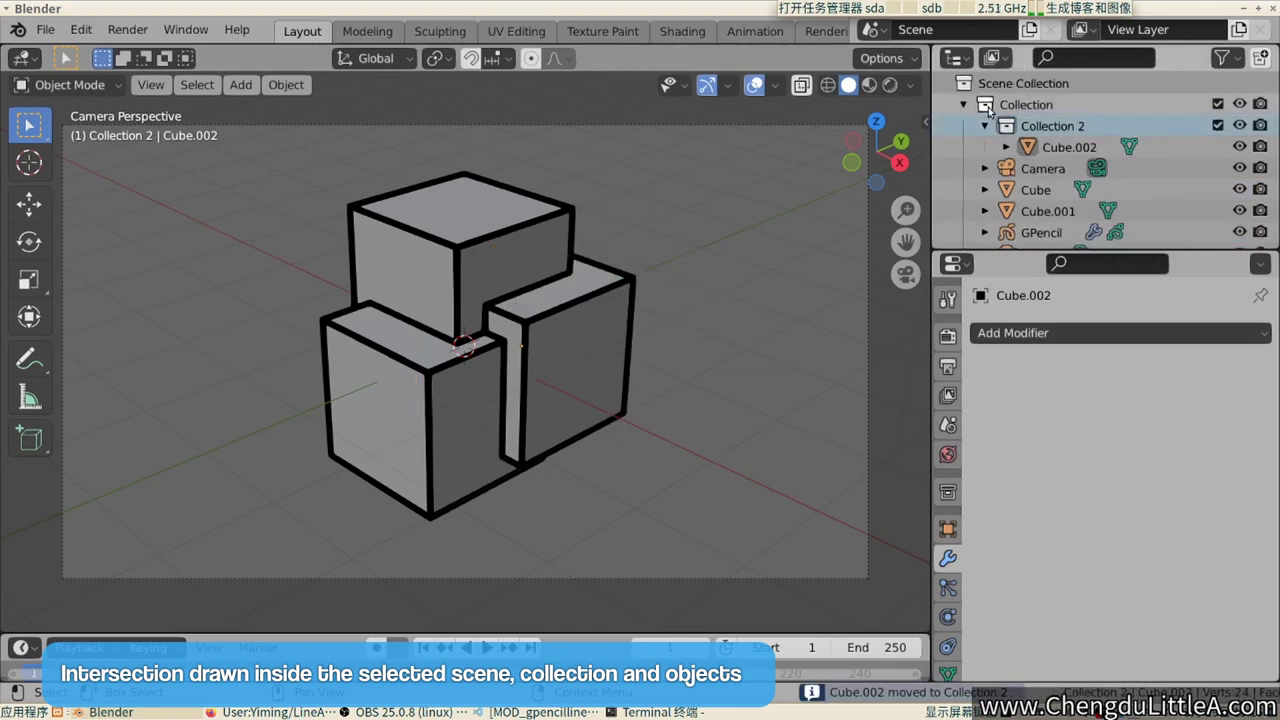
click(1041, 232)
click(947, 528)
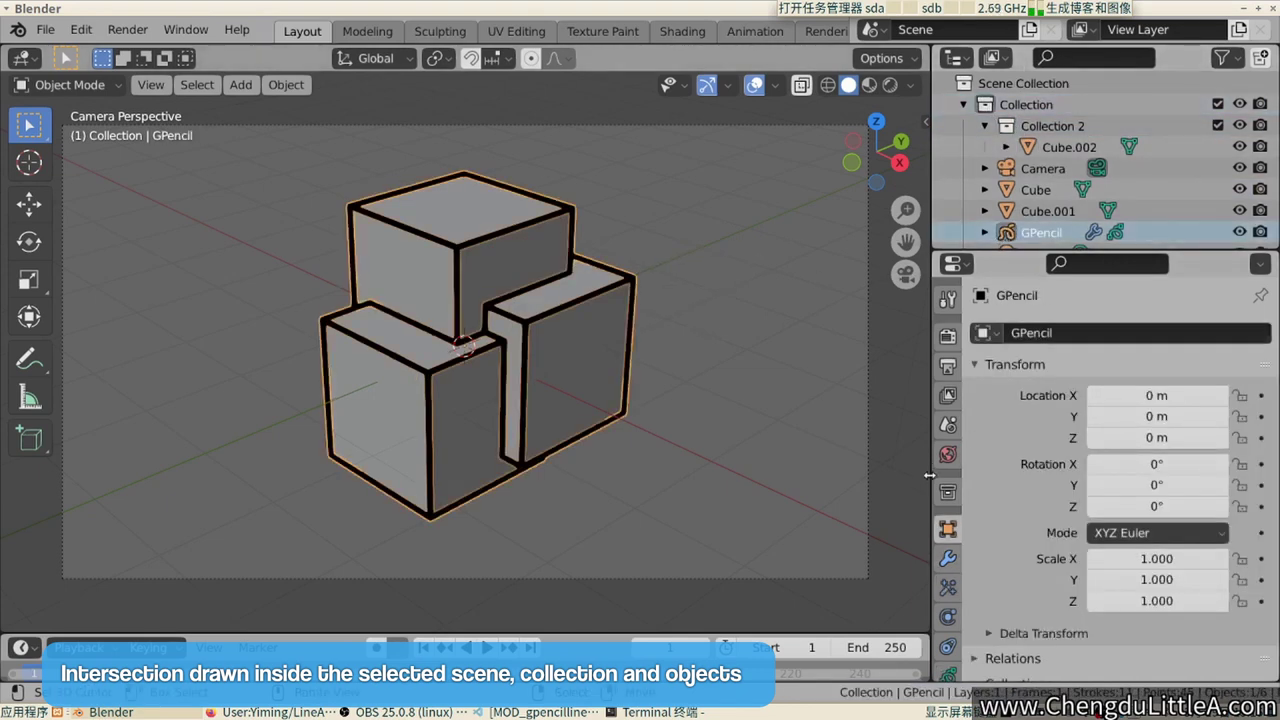
click(947, 558)
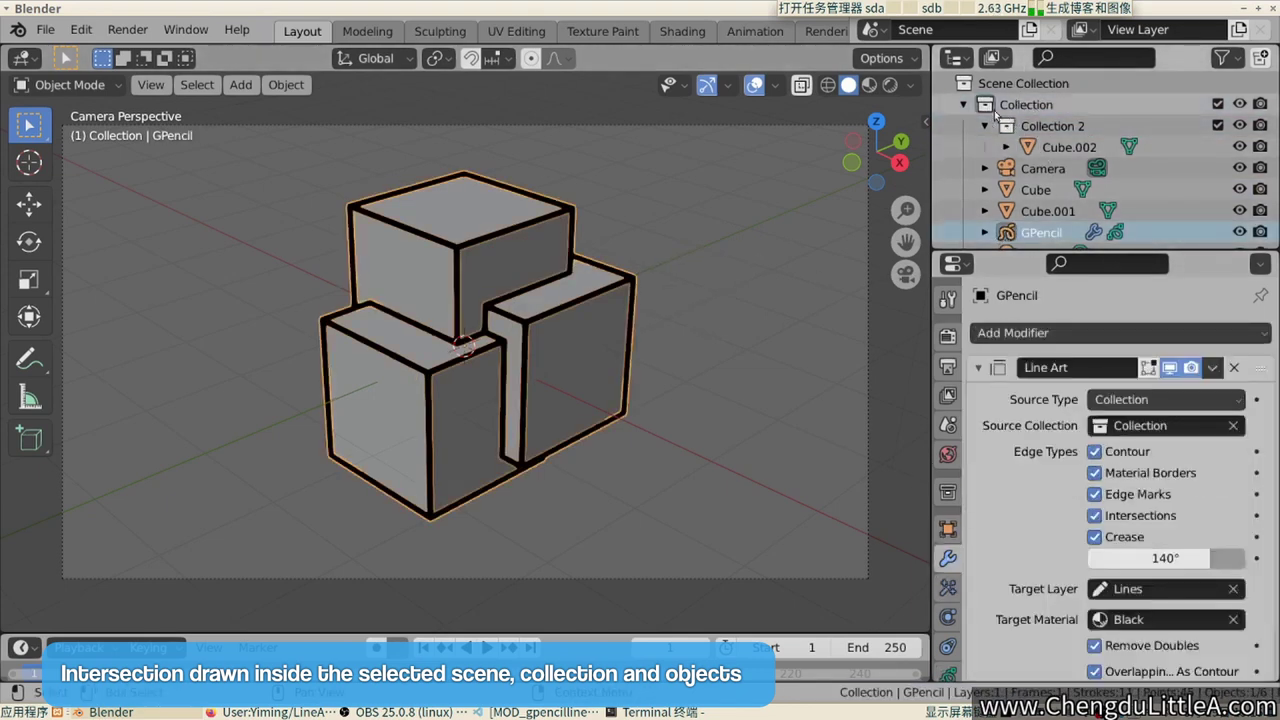
click(601, 335)
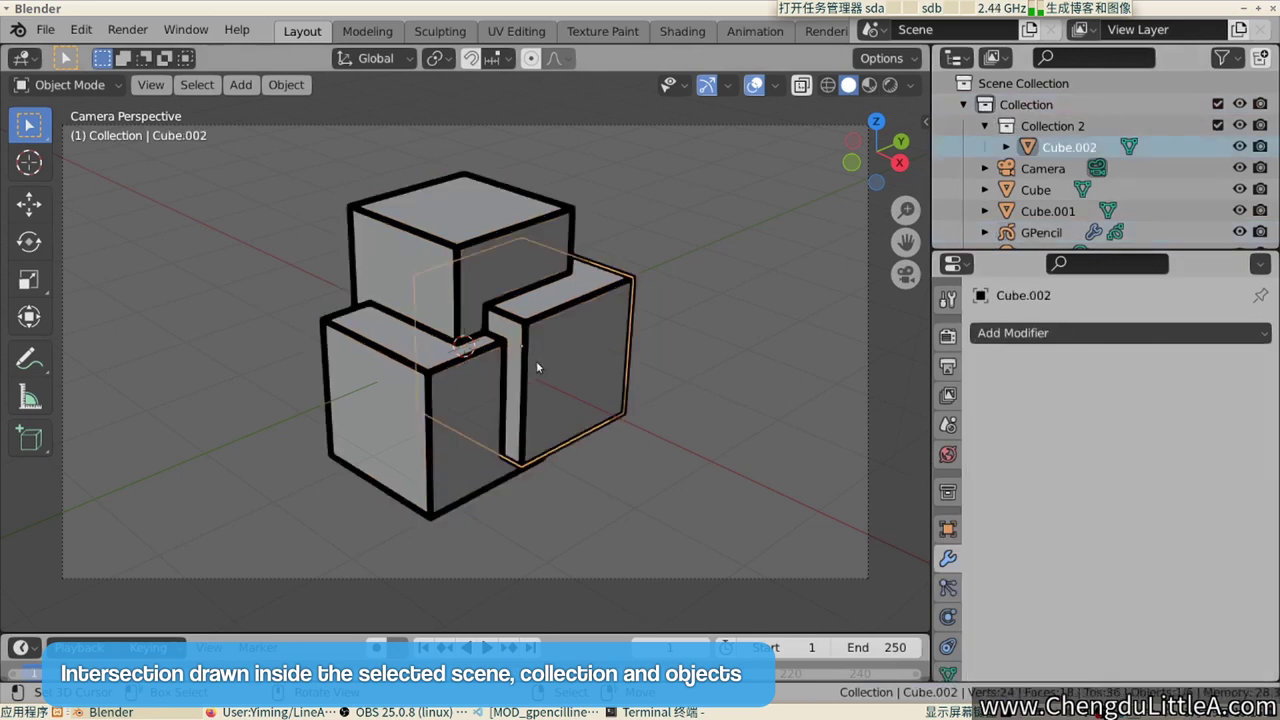
click(490, 404)
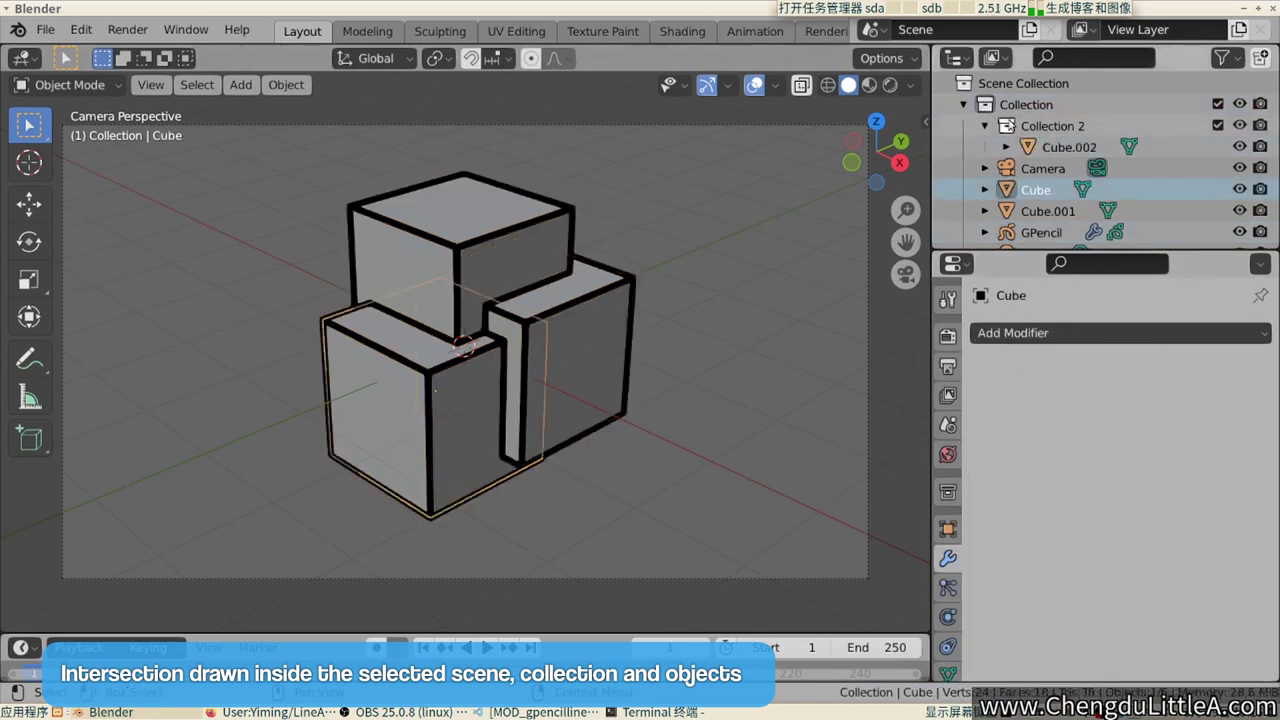
Set the GPencil Line Art source to Collection 2, then select the front cube, Cube.002.
click(1008, 126)
click(1045, 232)
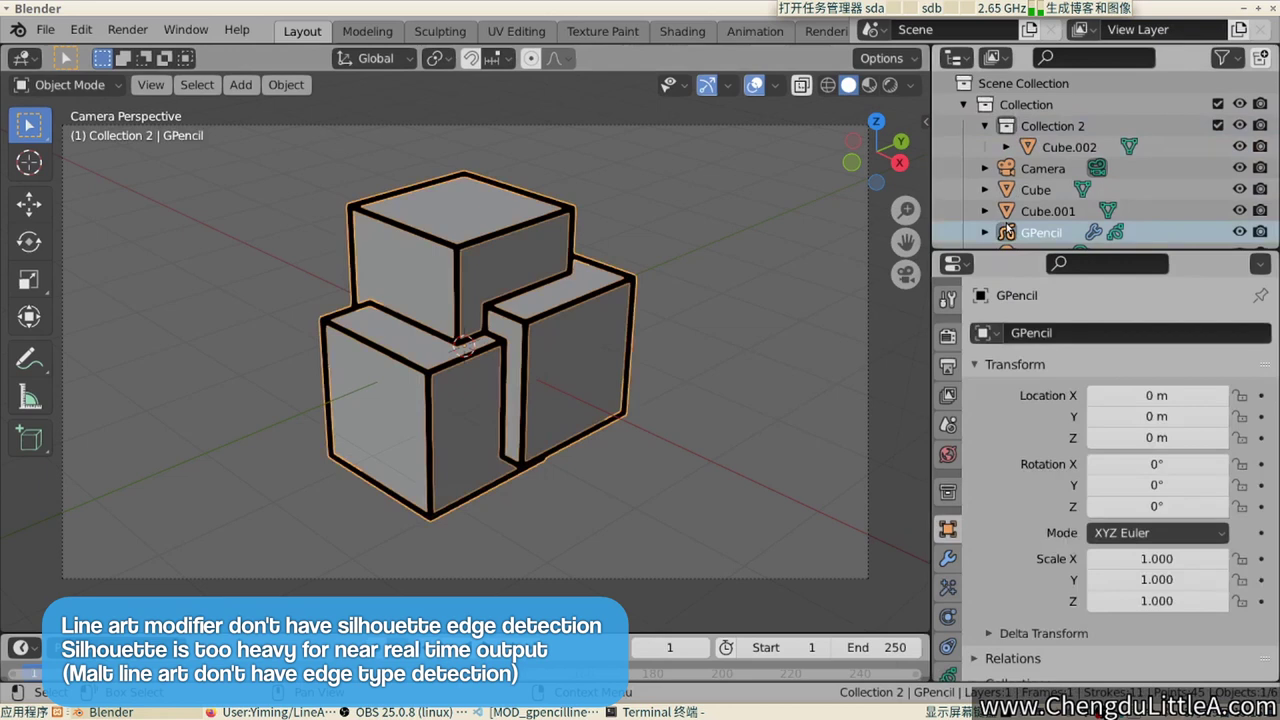
click(947, 558)
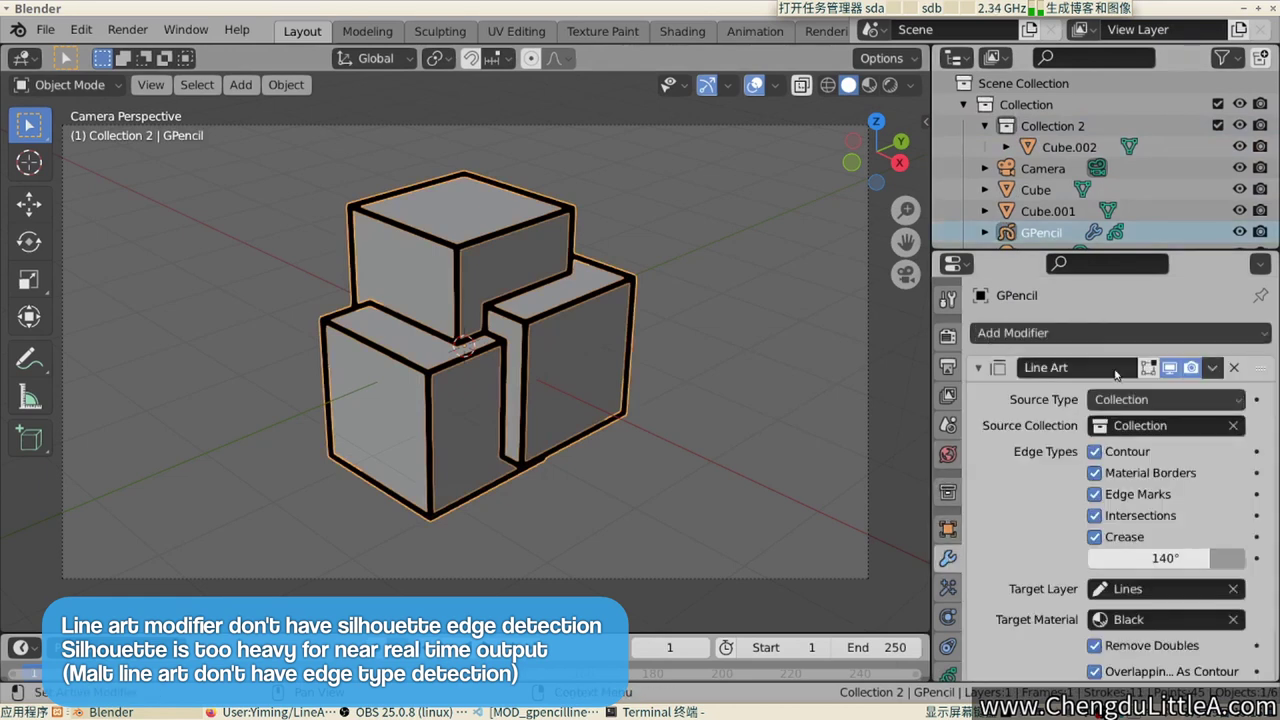
click(1146, 402)
click(1125, 424)
click(1160, 425)
click(1110, 480)
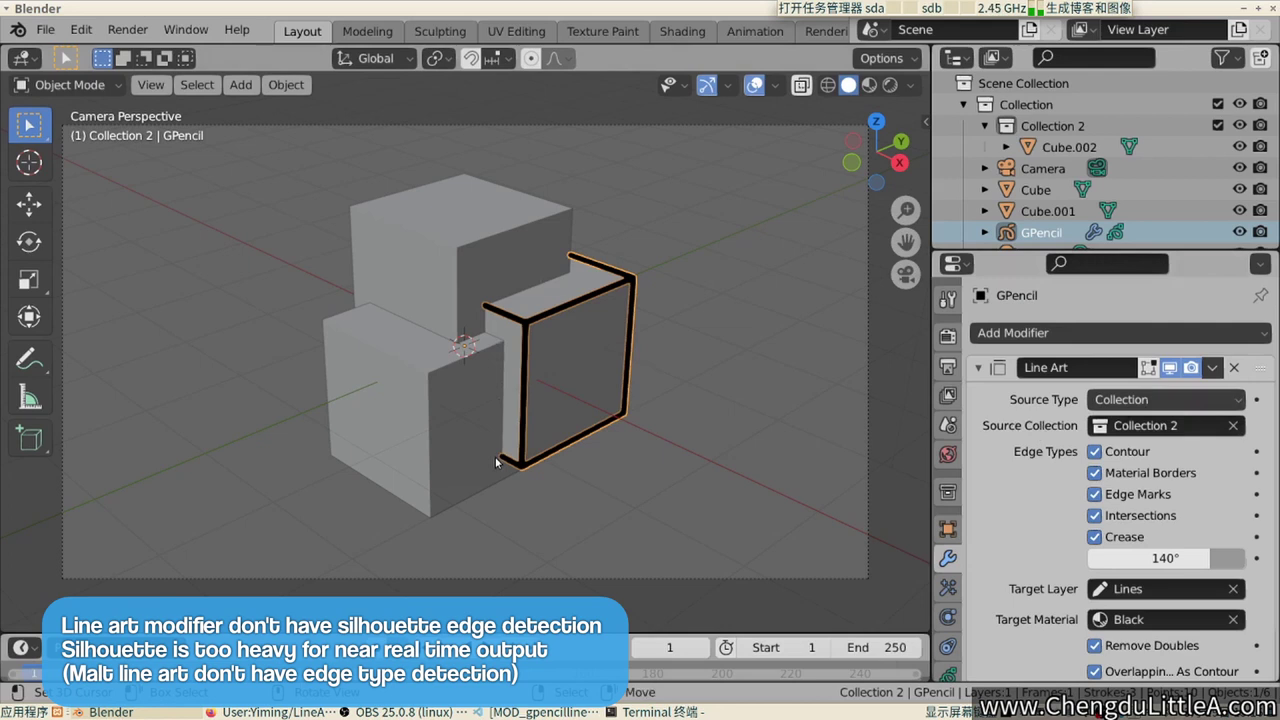
click(567, 382)
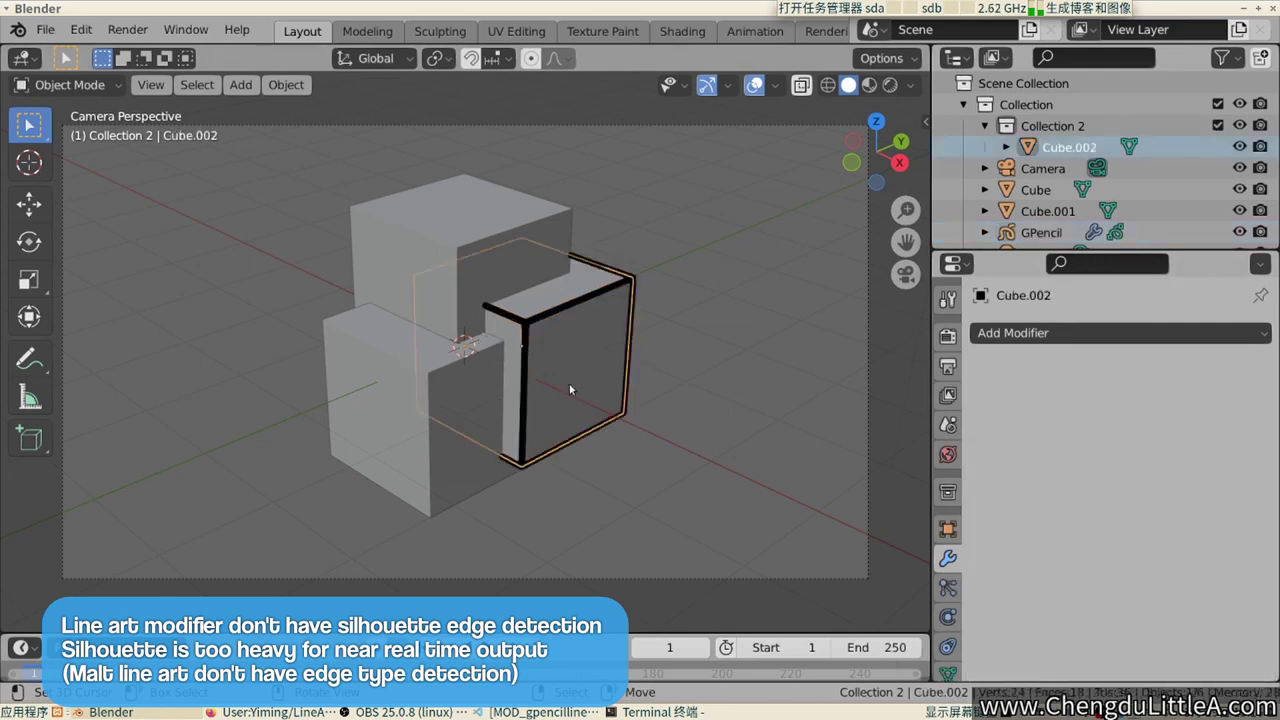
In Edit Mode, duplicate the front cube's mesh and scale the copy down.
key(Tab)
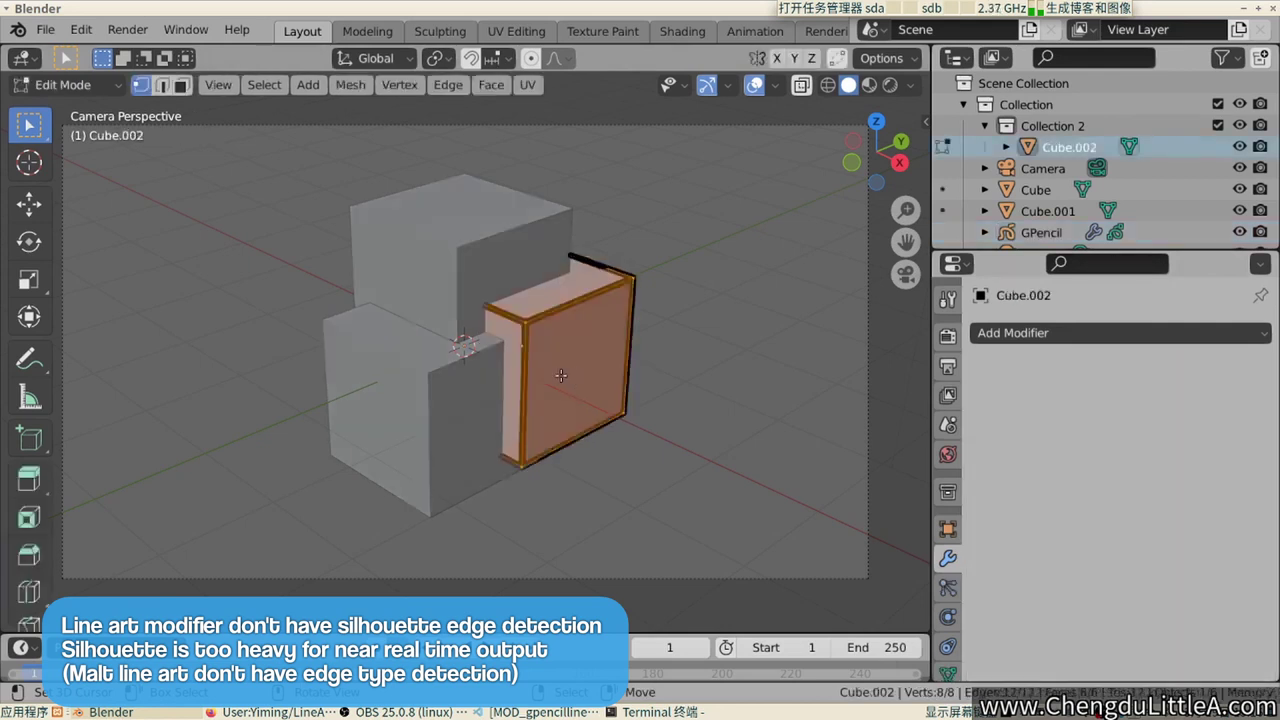
key(Tab)
key(Tab)
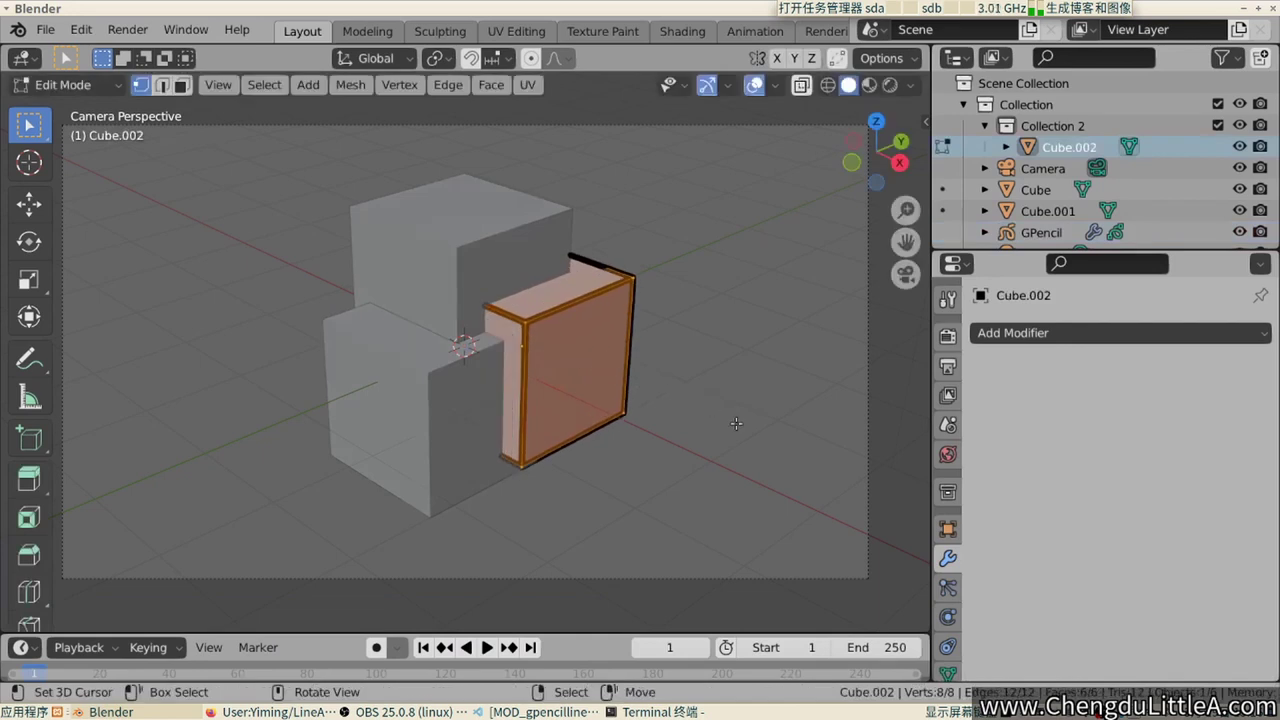
key(shift+d)
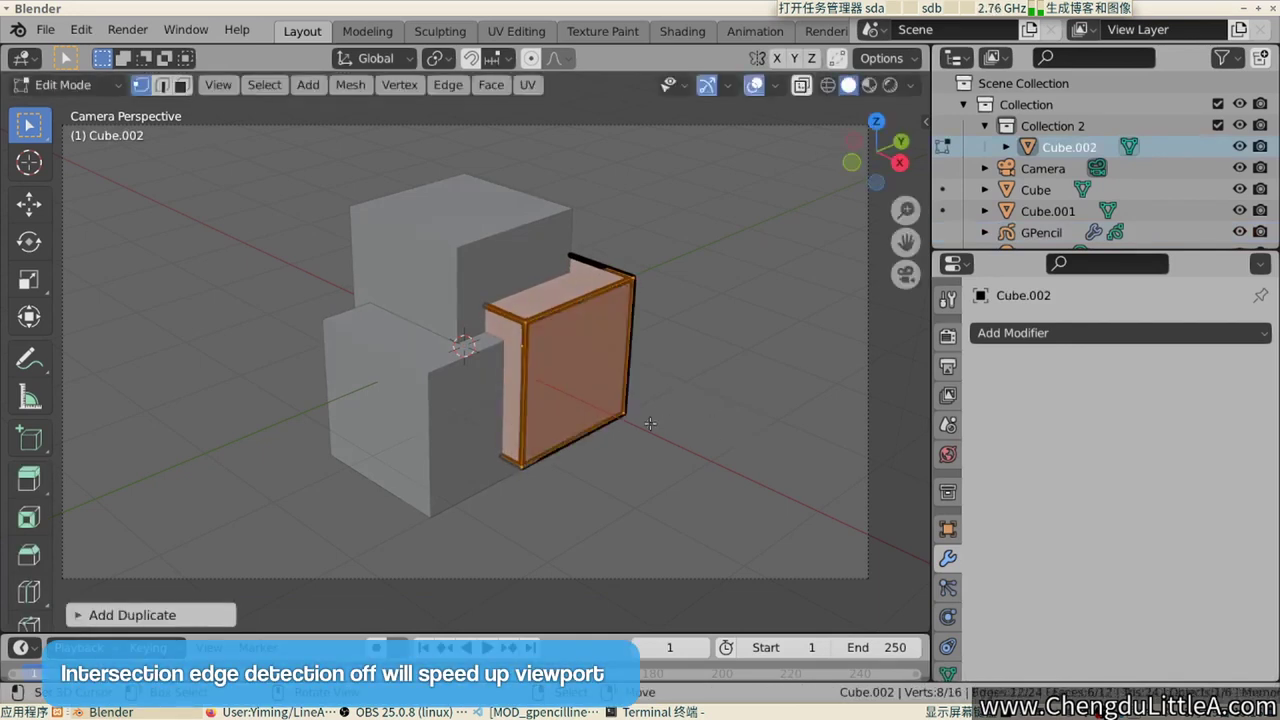
click(726, 397)
key(s)
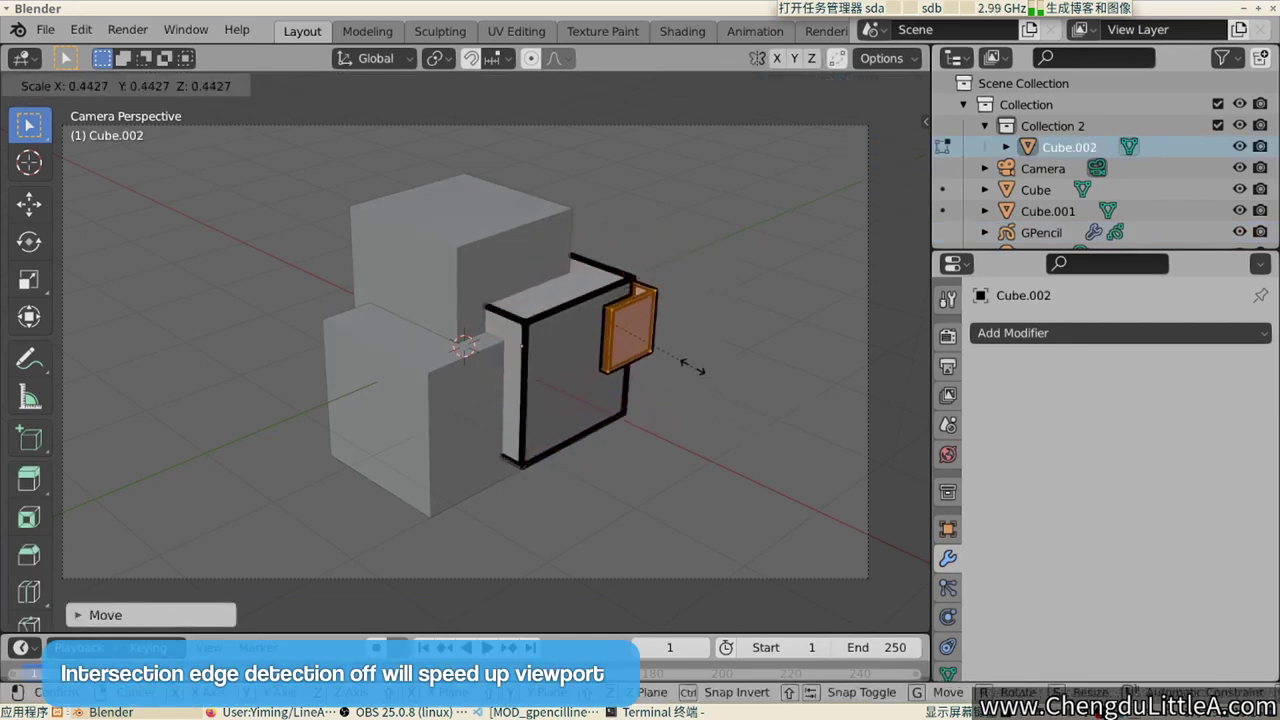
click(717, 379)
key(Tab)
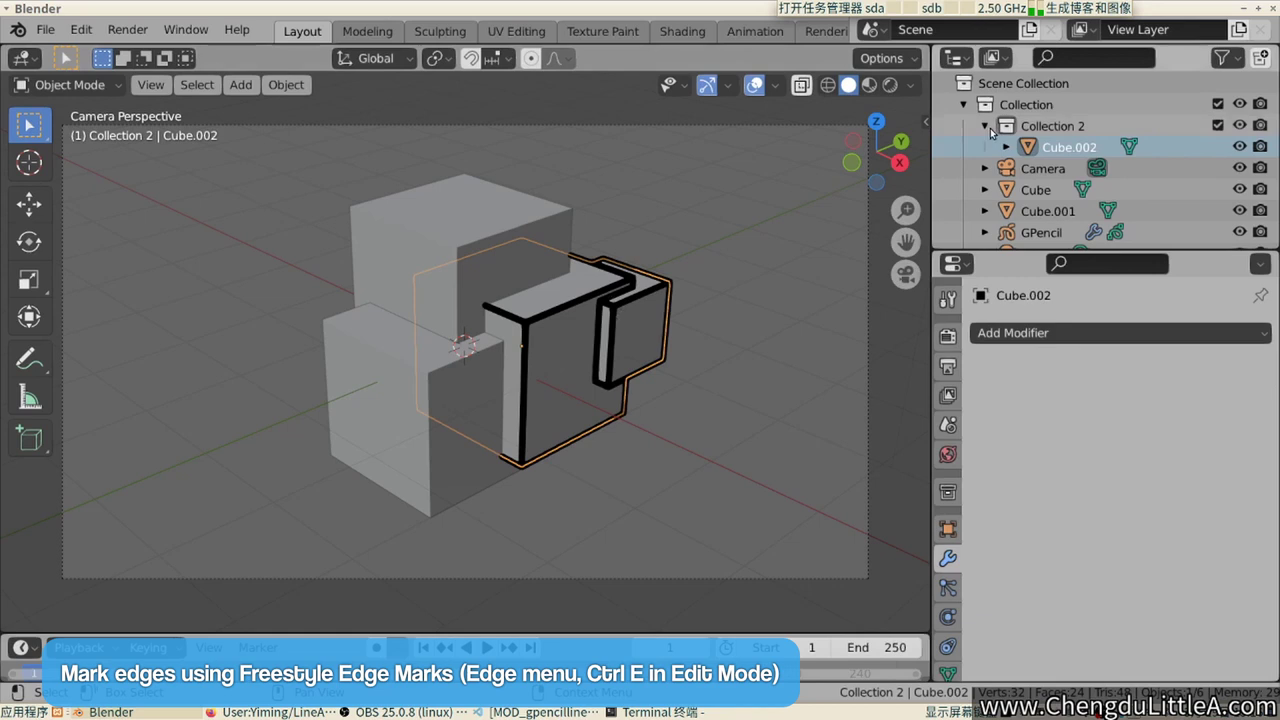
Set the GPencil Line Art source type back to Scene.
click(435, 280)
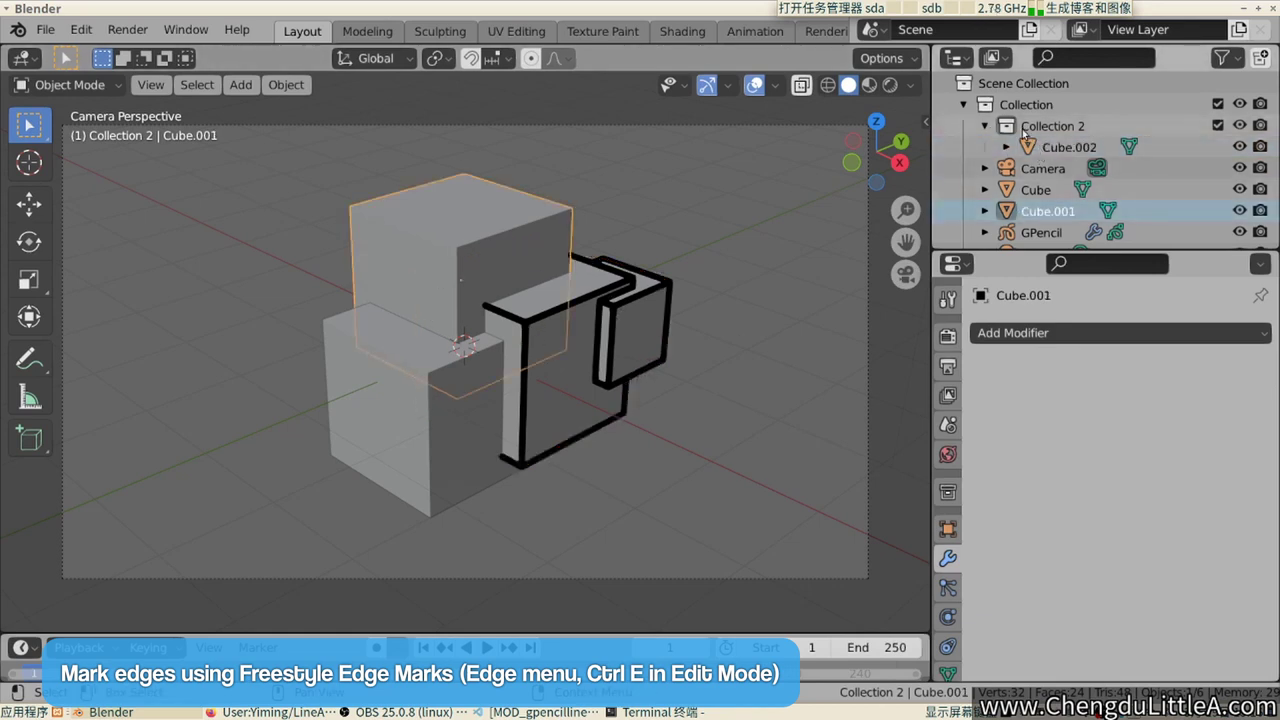
click(1042, 232)
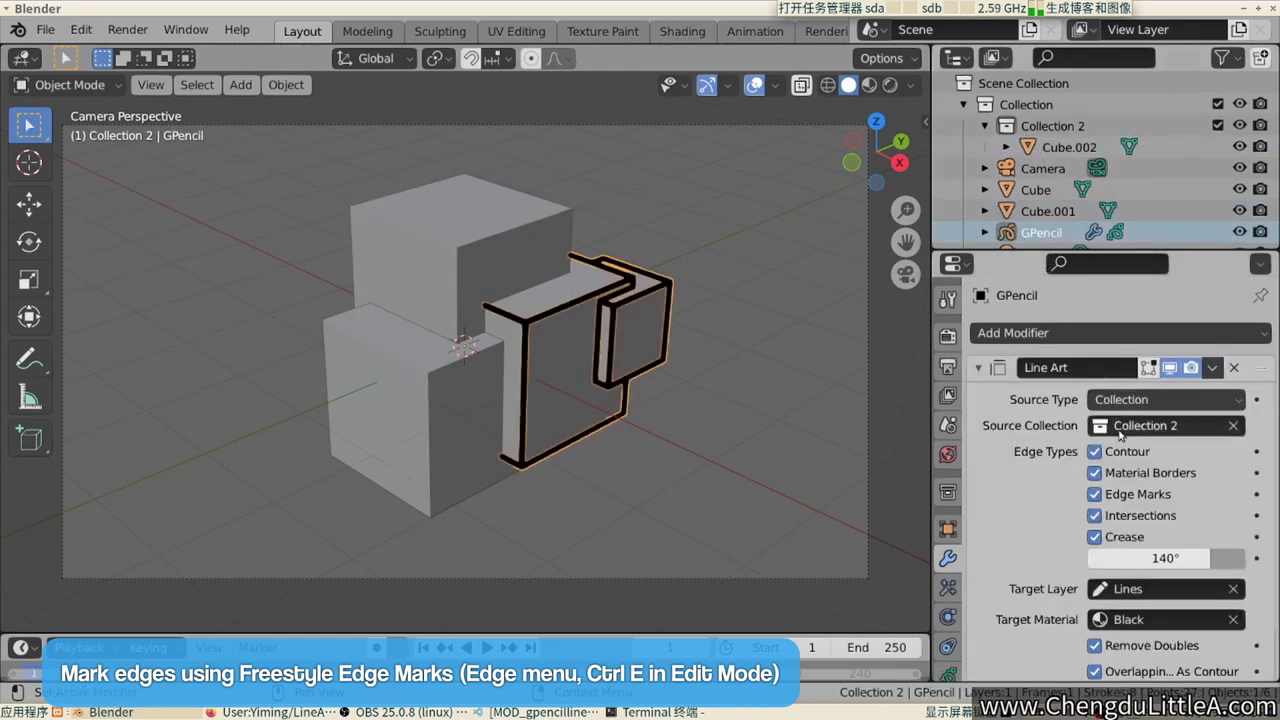
click(1162, 402)
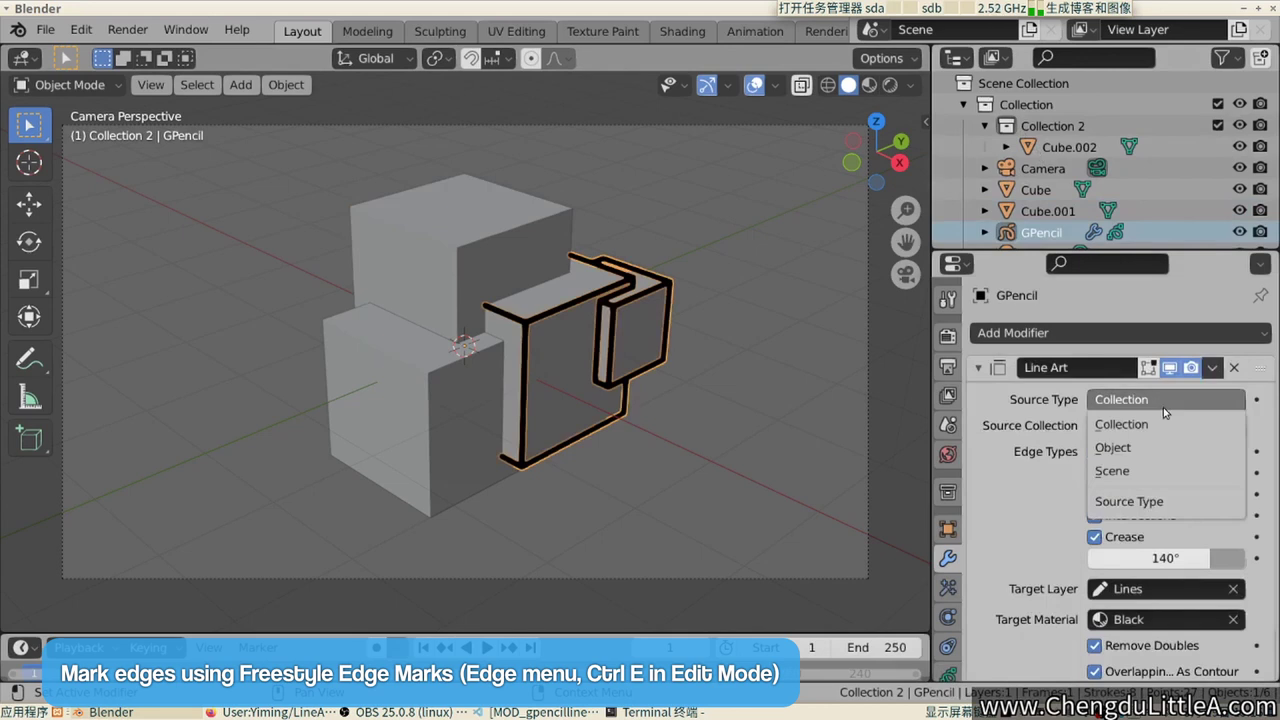
click(1160, 471)
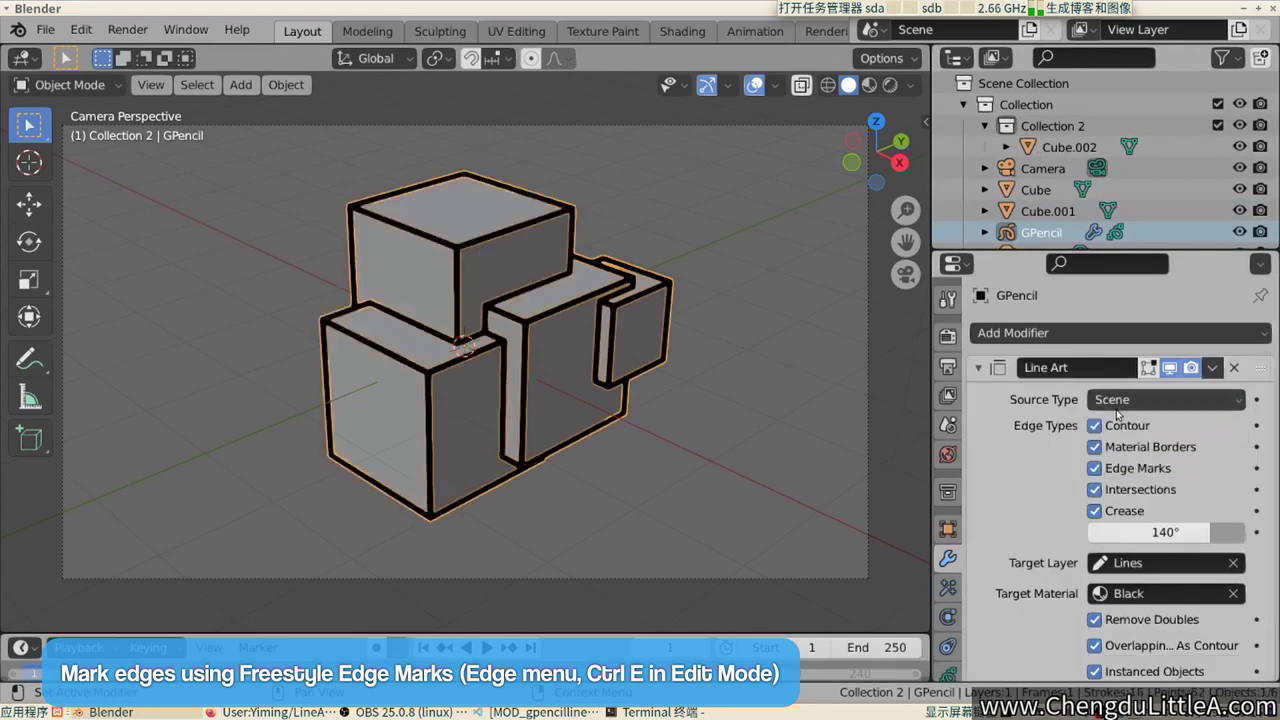
scroll(1119, 416, down, 2)
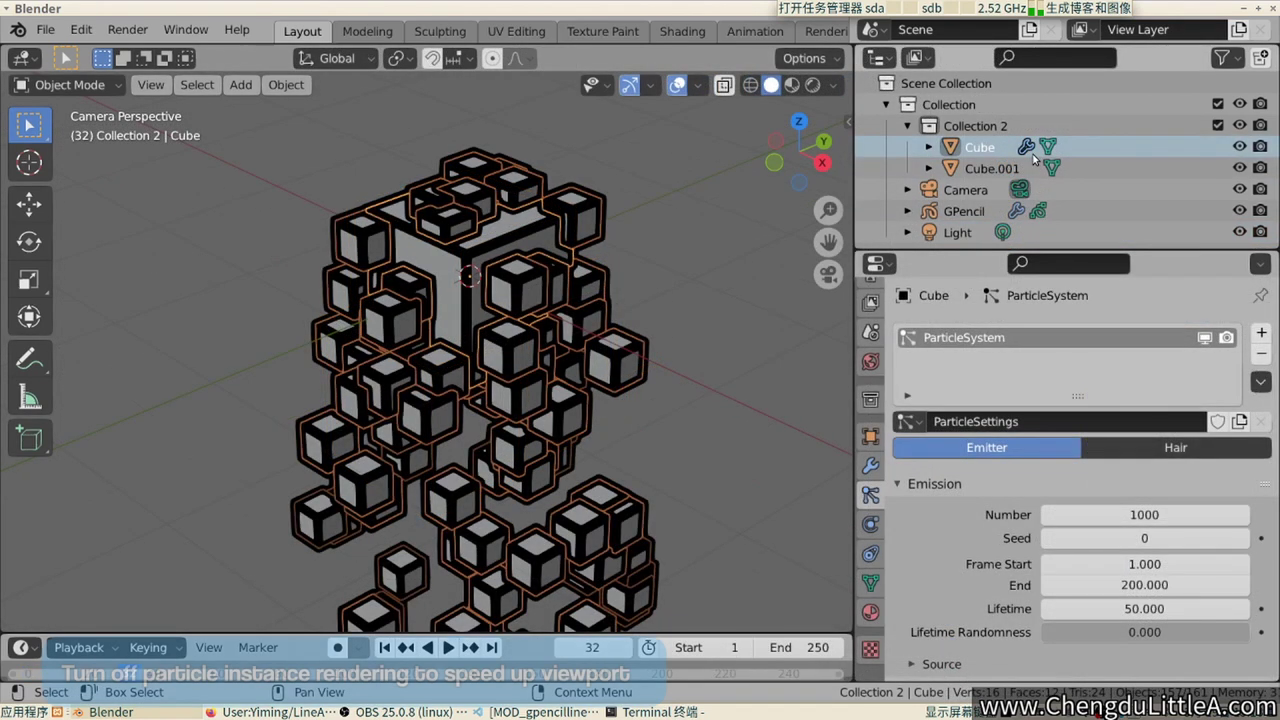
Uncheck Instanced Objects in the GPencil's Line Art modifier.
click(1026, 211)
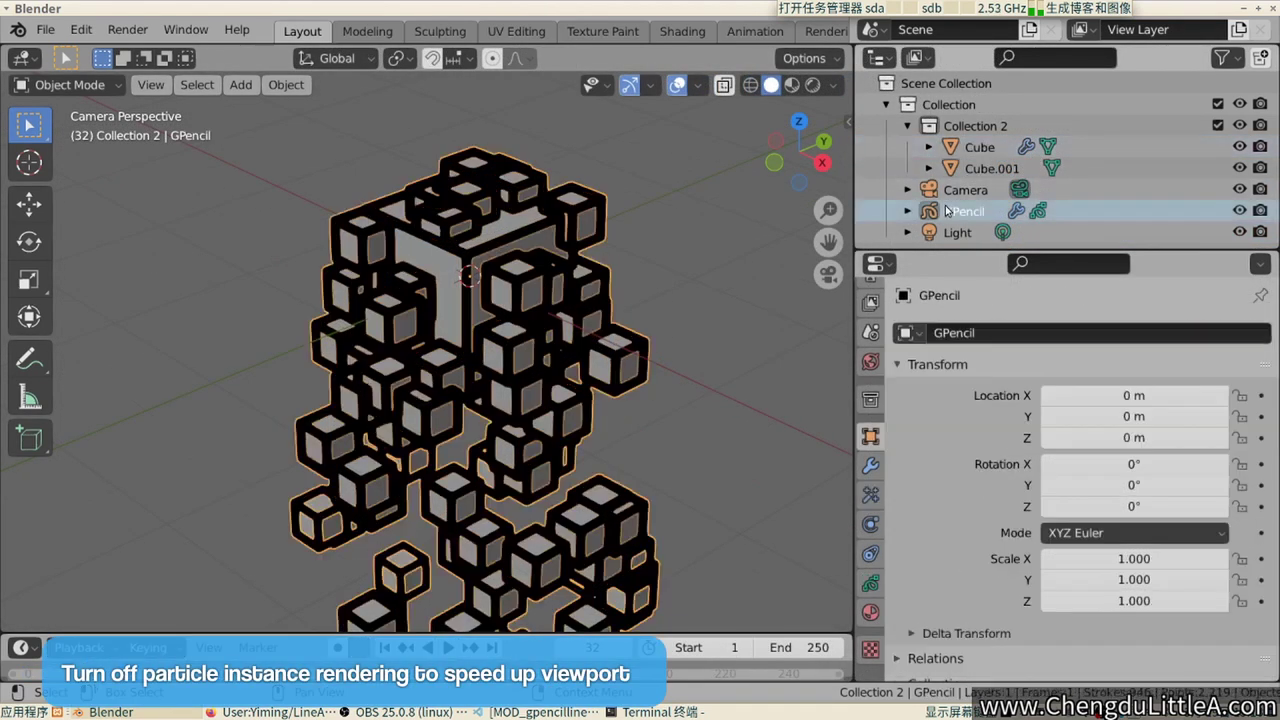
scroll(1022, 437, down, 3)
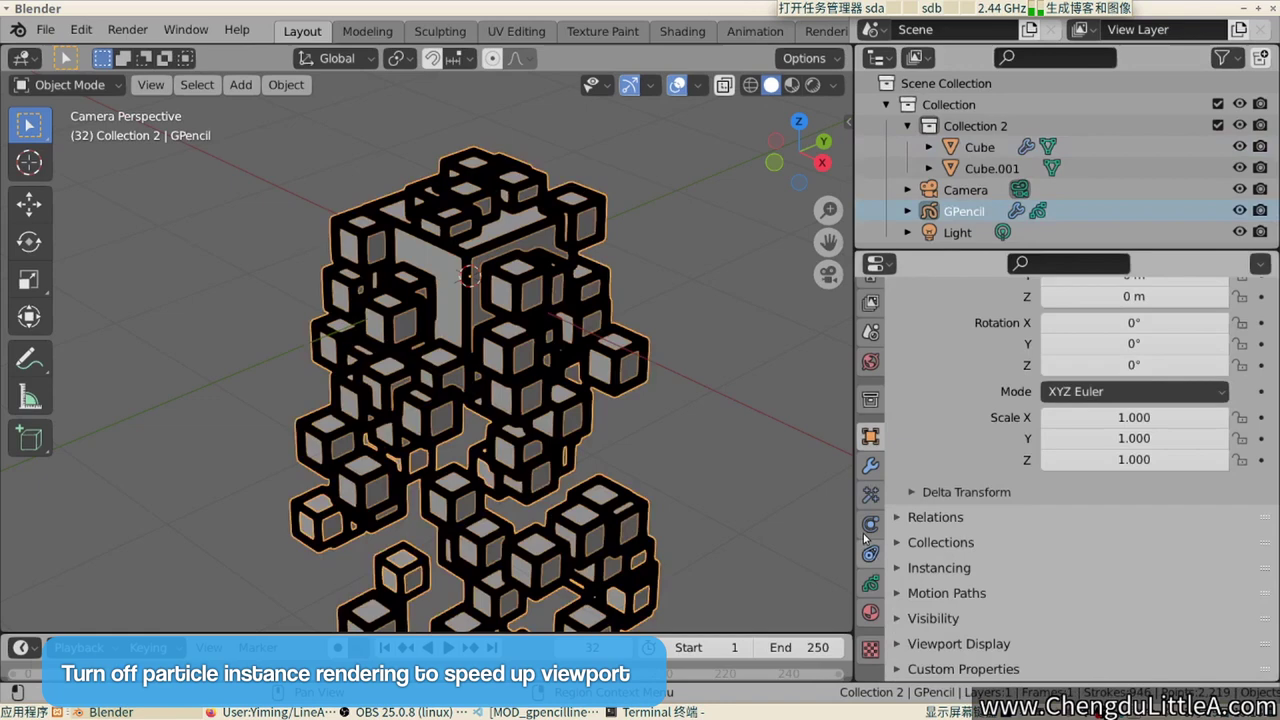
click(870, 465)
scroll(1085, 458, down, 3)
click(1086, 474)
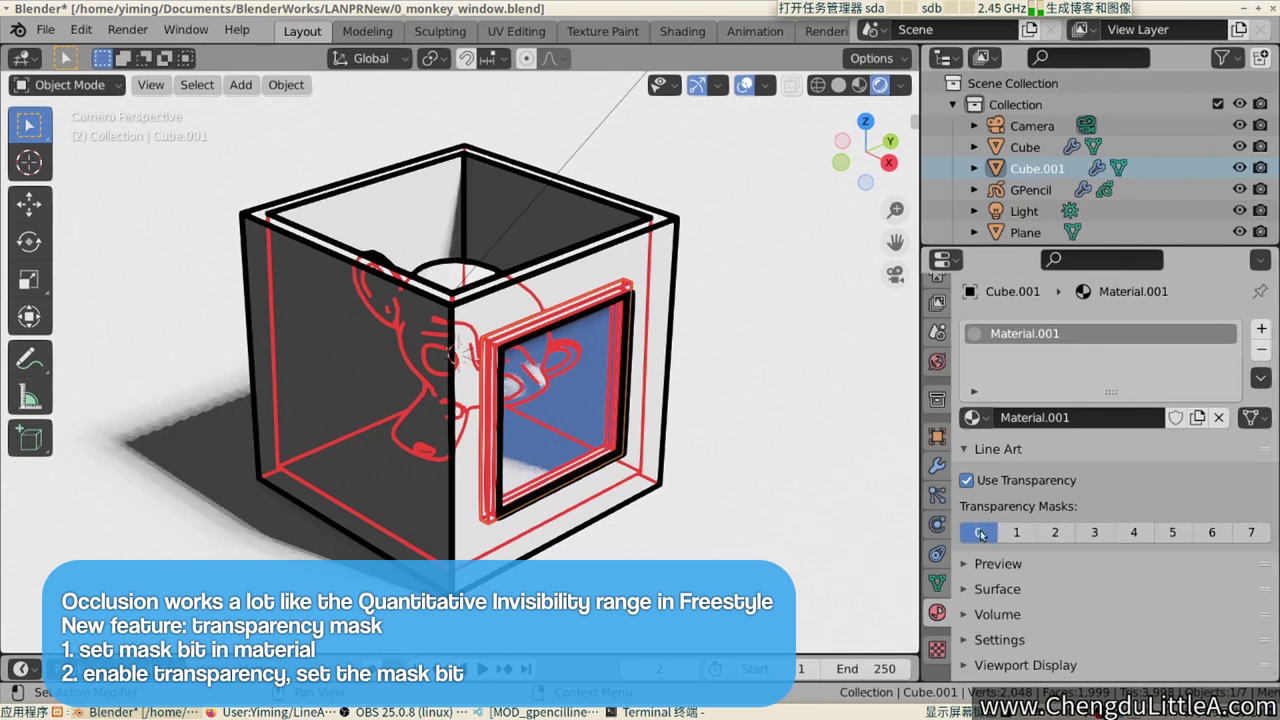
Expand the GPencil's Line Art.001 modifier and set Occlusion Level Start to 1.
click(1014, 190)
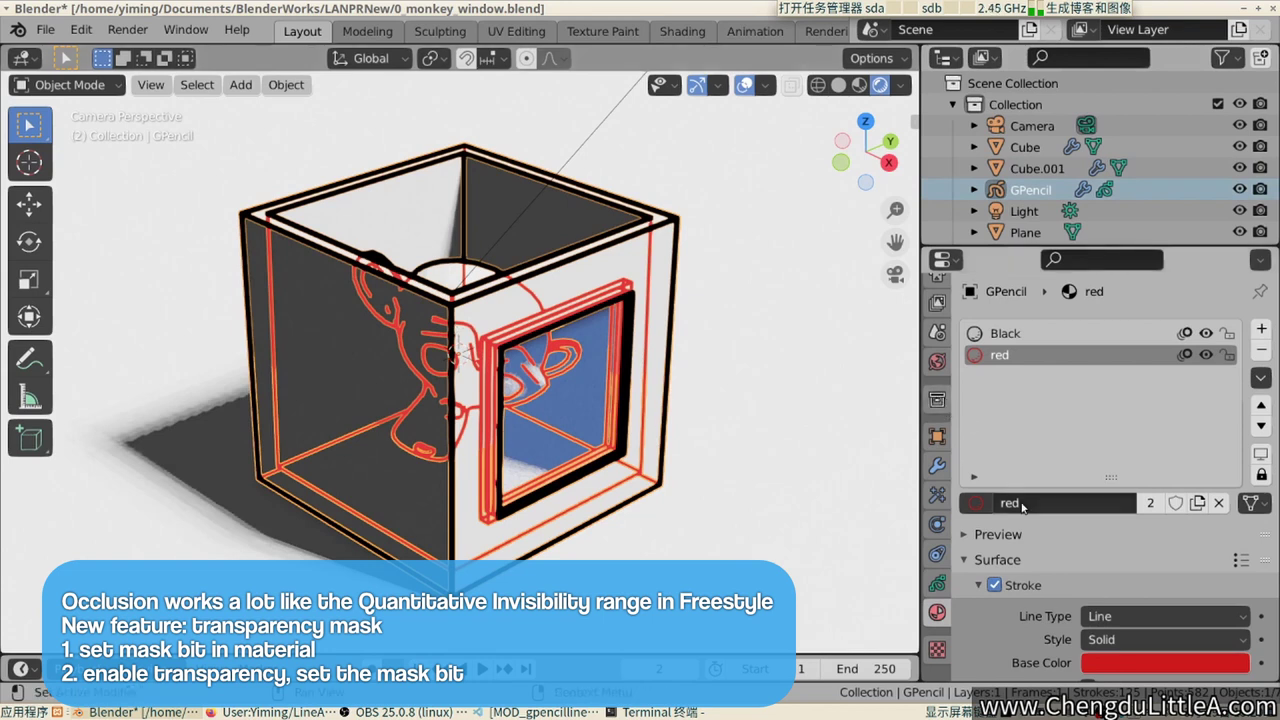
click(937, 465)
click(966, 364)
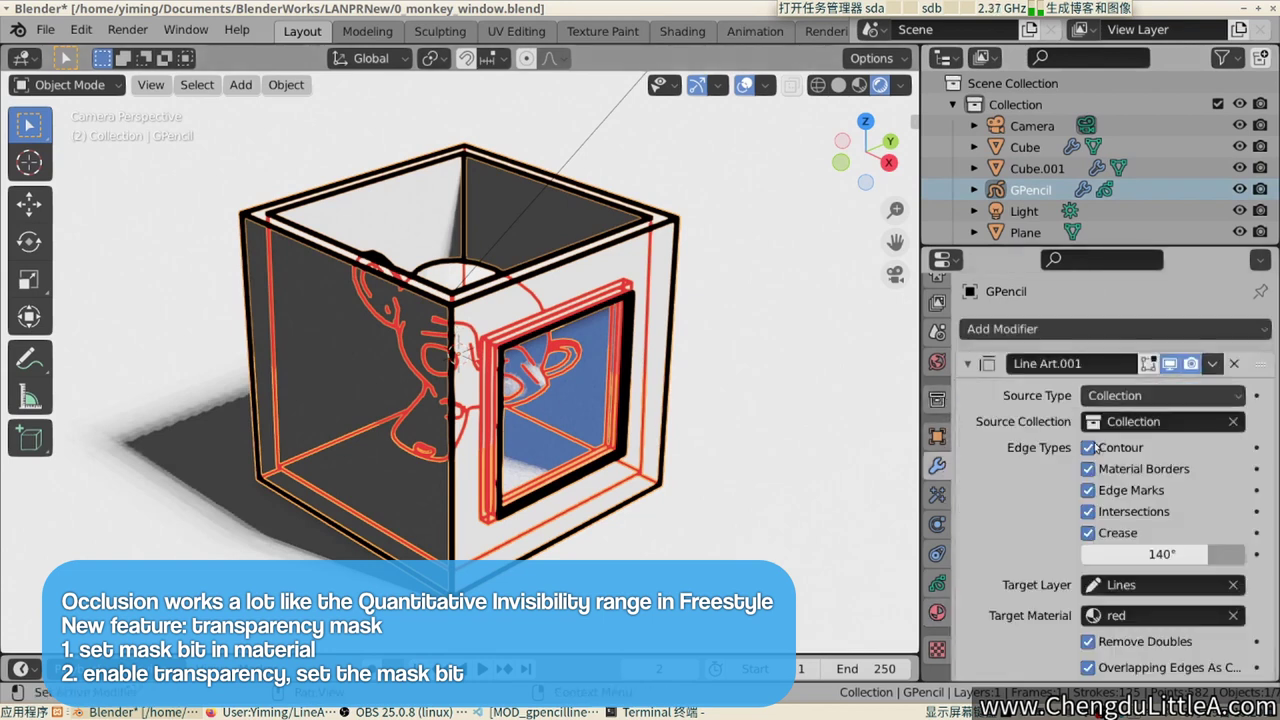
scroll(1094, 447, down, 8)
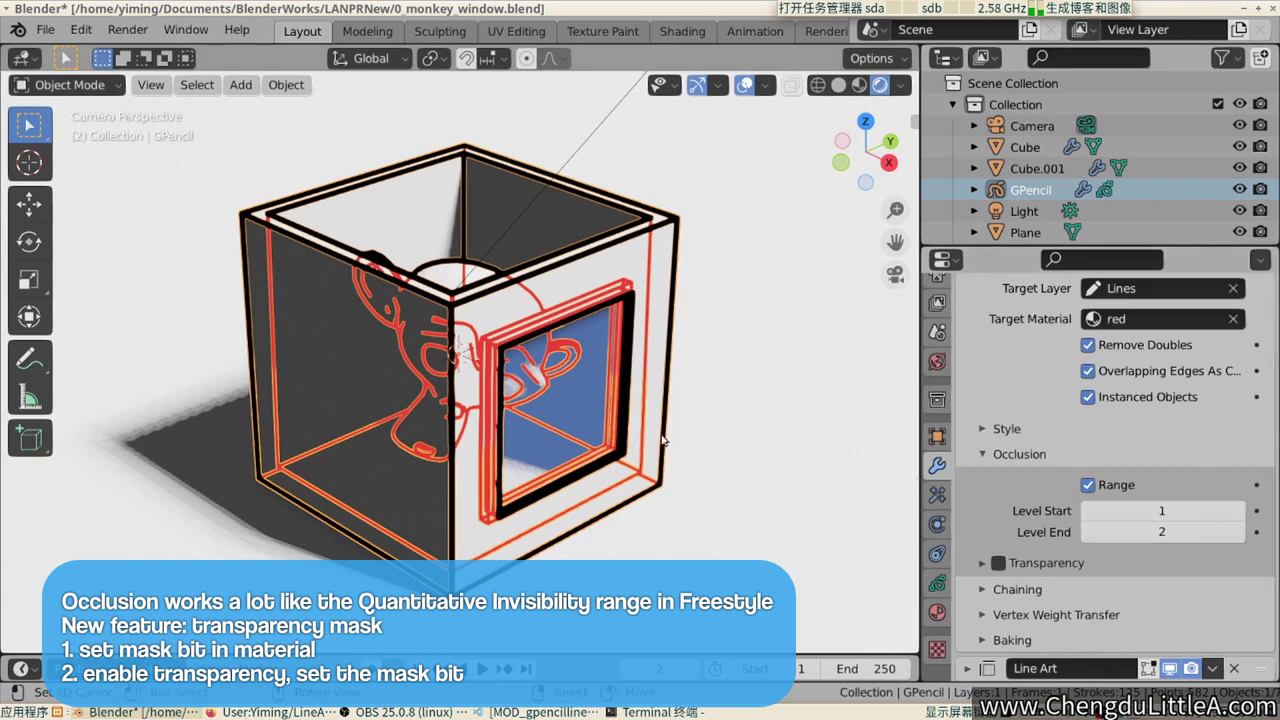
click(1166, 511)
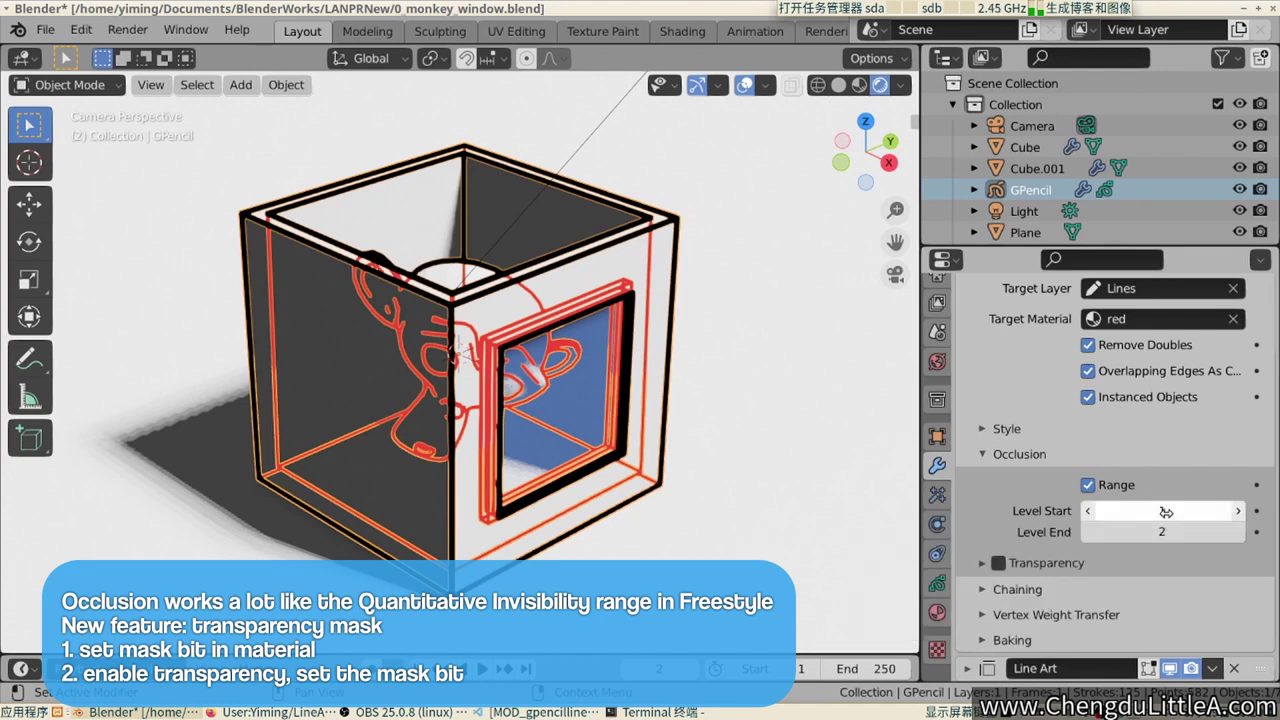
key(Escape)
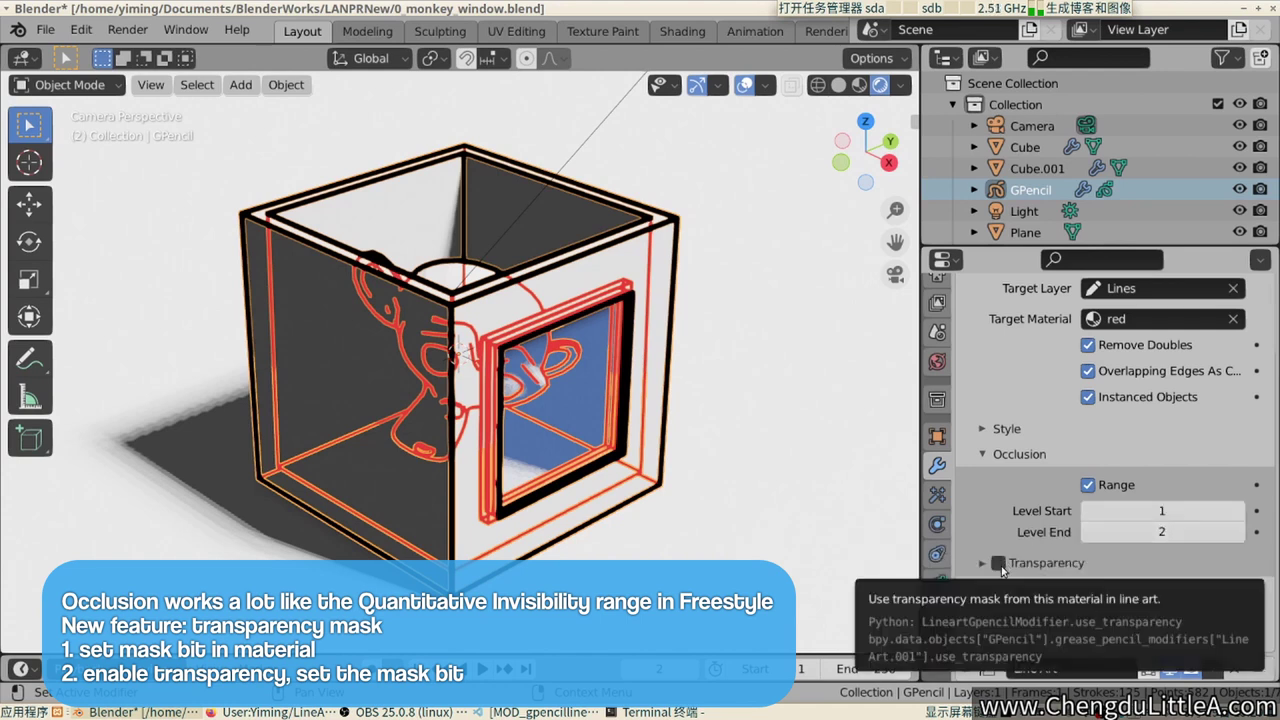
Enable Transparency on Line Art.001 with mask bit 0 turned on.
click(999, 564)
click(983, 564)
scroll(983, 564, down, 2)
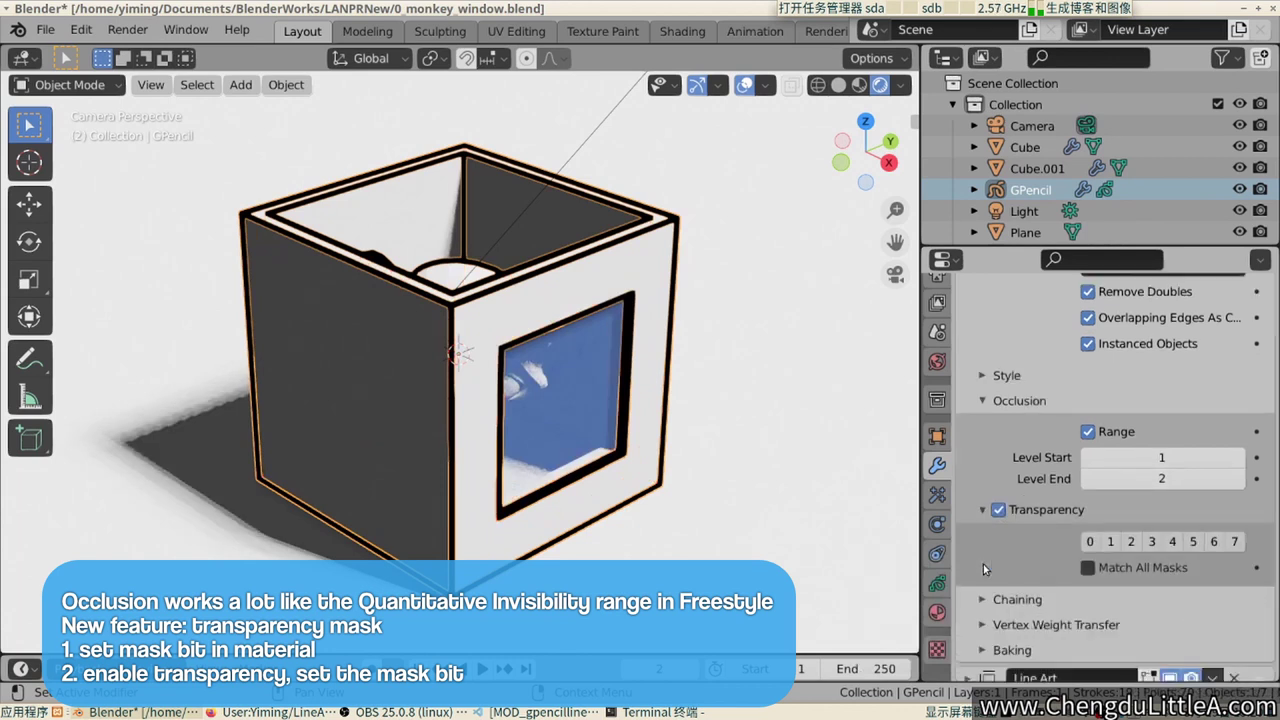
click(1096, 533)
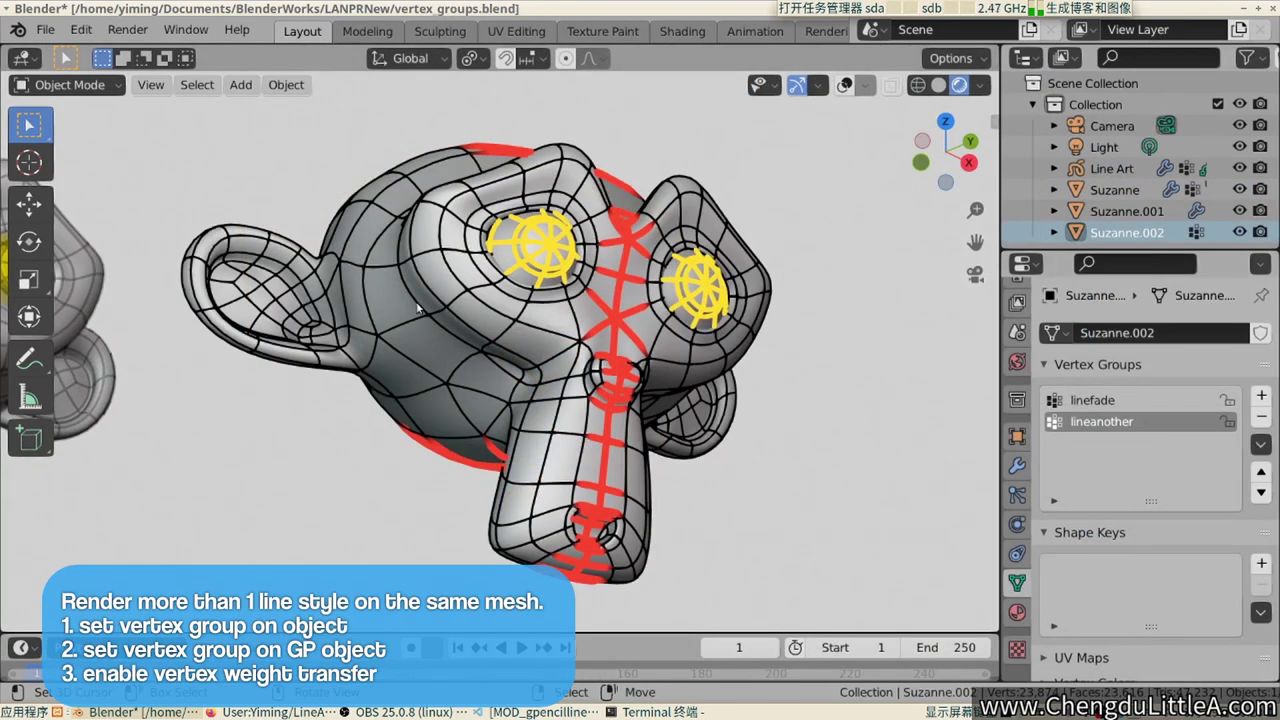
Zoom the viewport in and out on the Suzanne monkeys in vertex_groups.blend.
scroll(418, 308, down, 4)
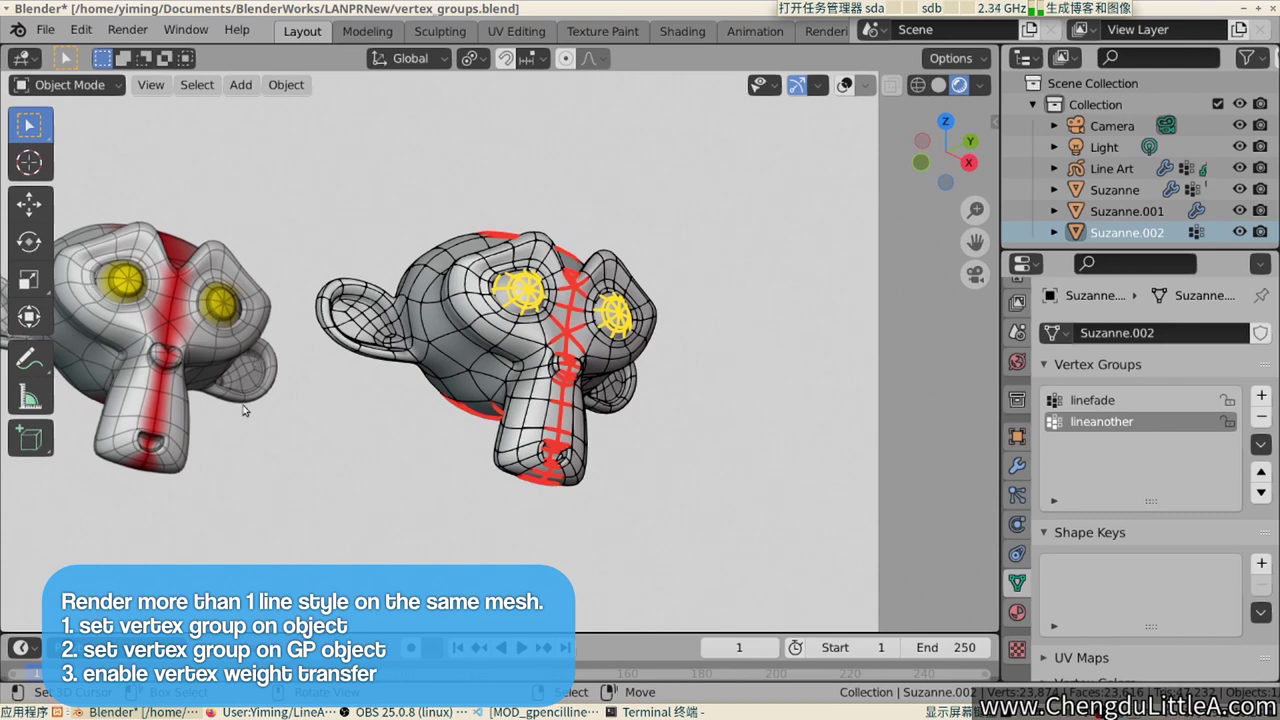
scroll(630, 328, up, 3)
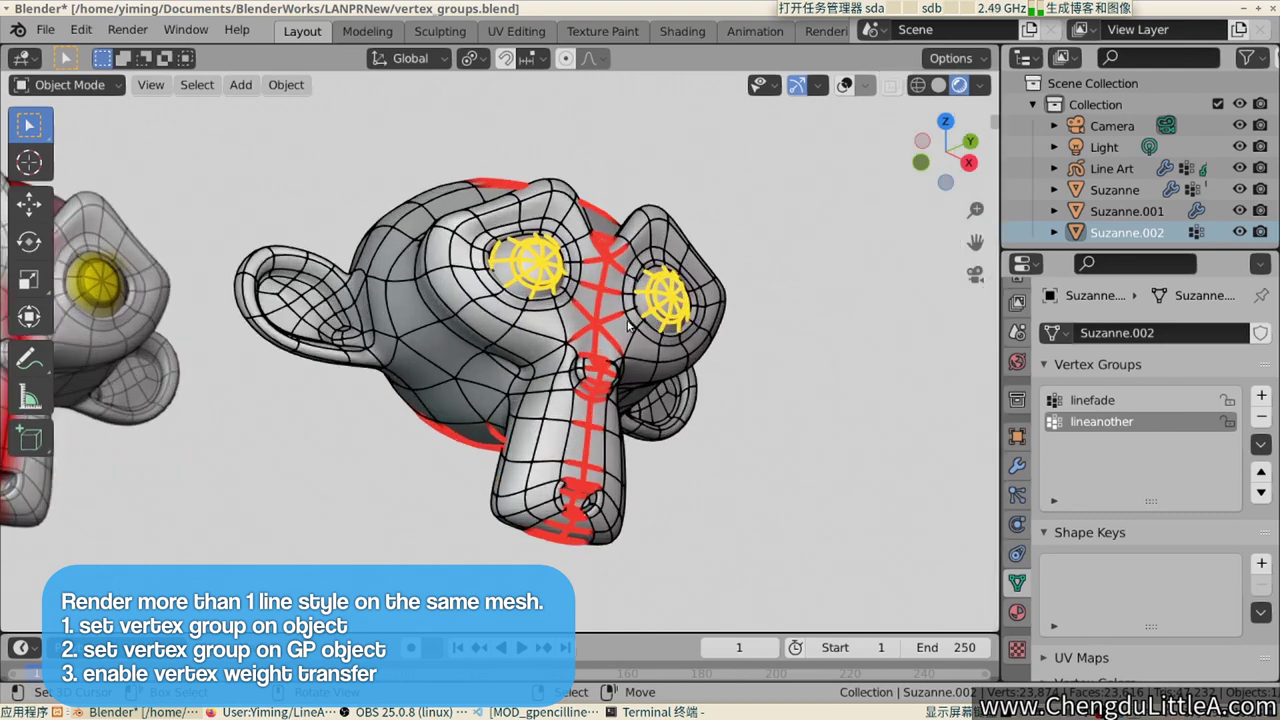
scroll(630, 325, down, 2)
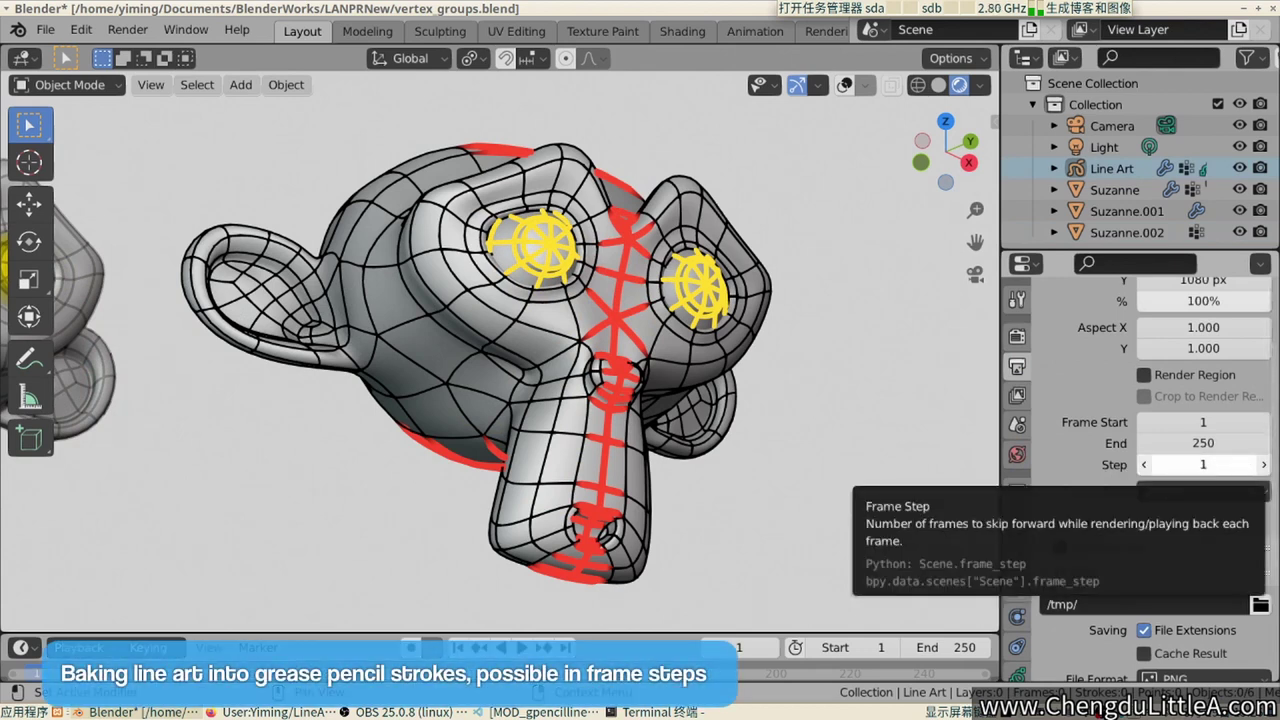
Leave the Frame Step at 1 and inspect the Line Art modifier in the wrench tab.
click(1207, 468)
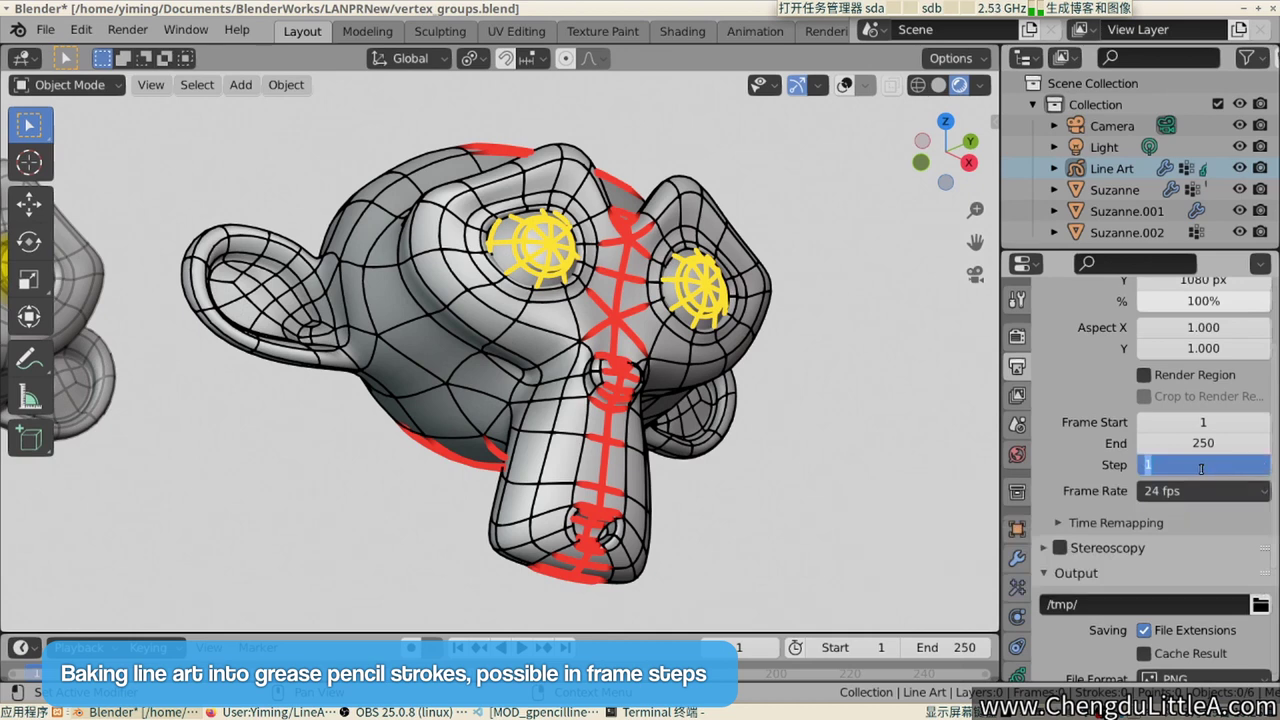
key(Return)
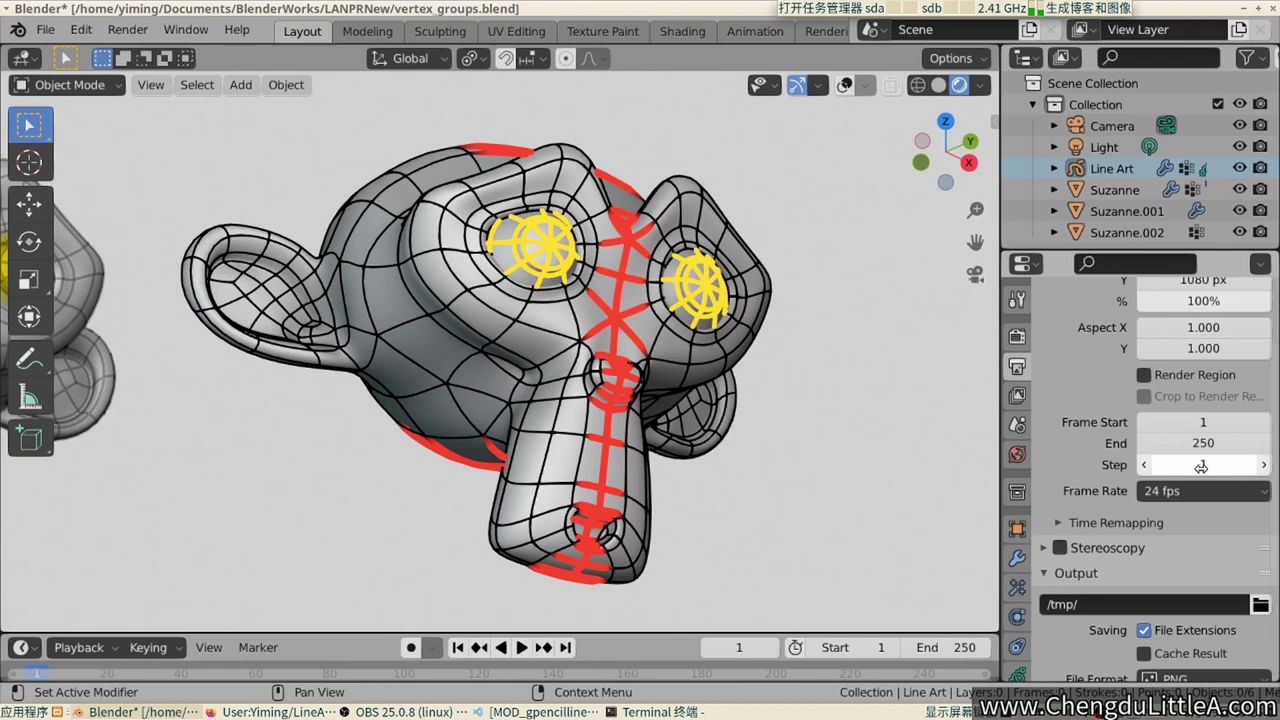
click(1017, 559)
scroll(1213, 518, down, 10)
scroll(1213, 516, up, 9)
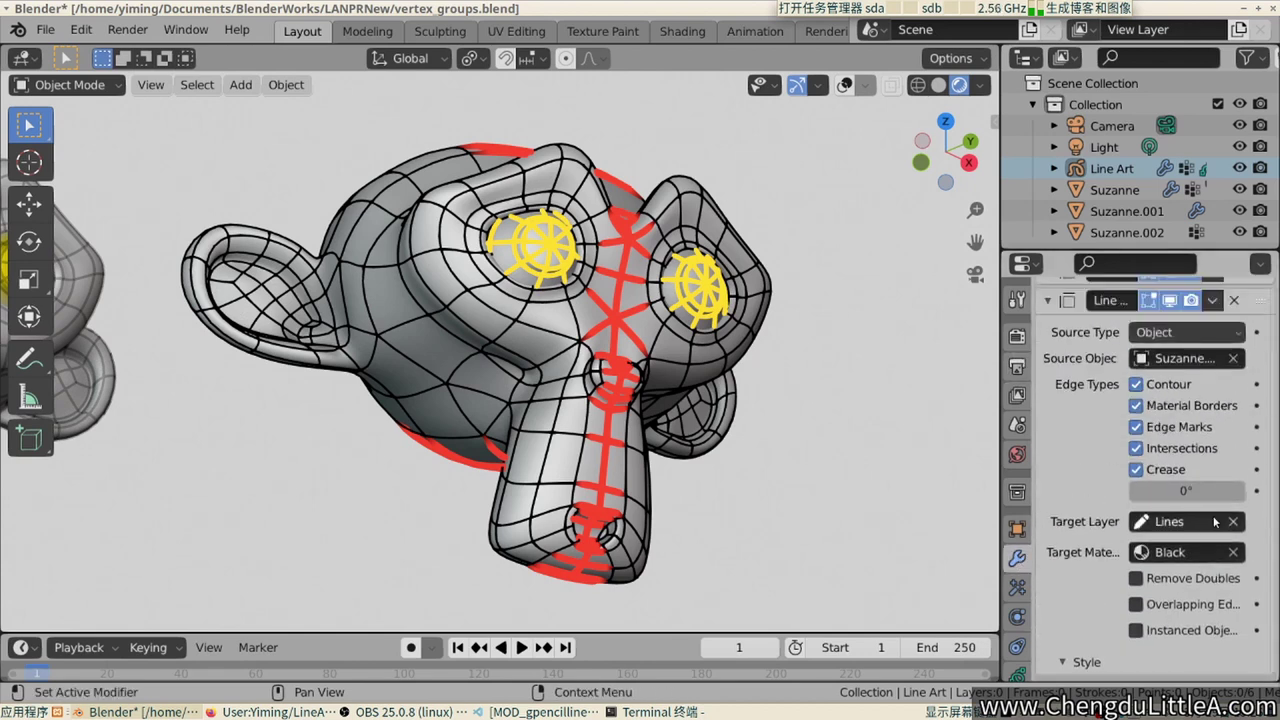
scroll(1213, 516, down, 18)
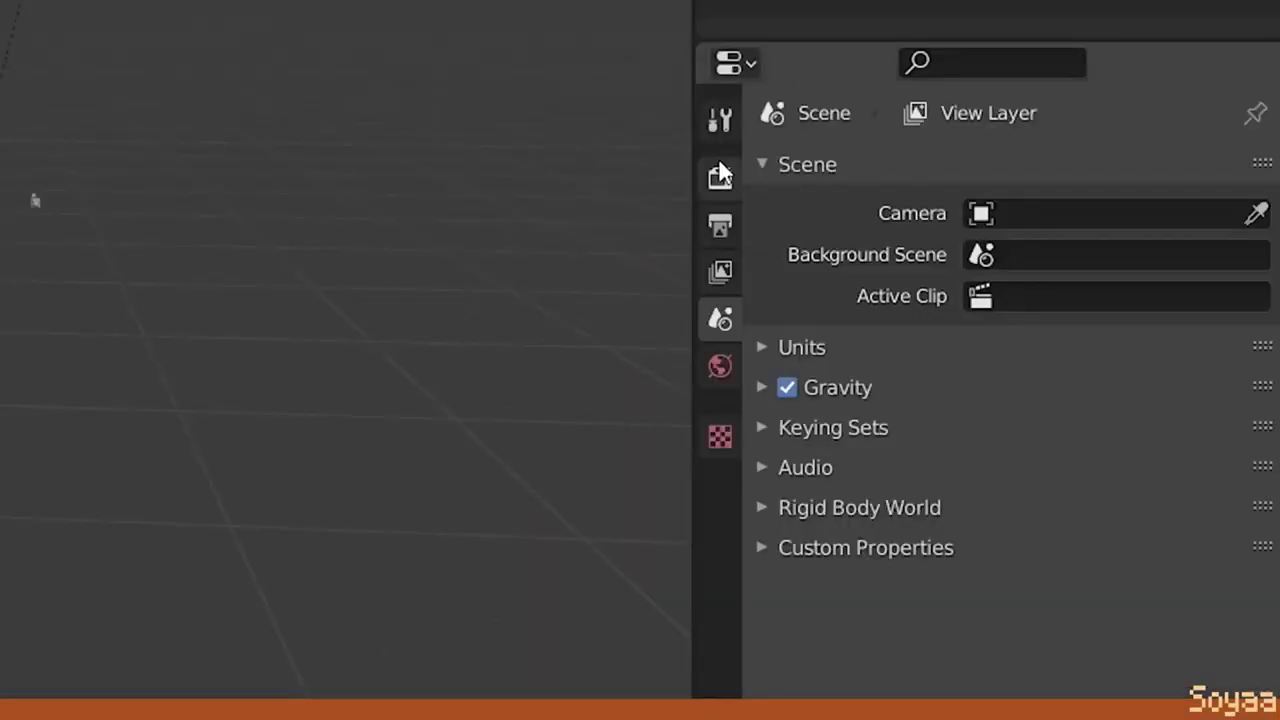
Switch the render engine to Cycles on GPU Compute with 20 render samples.
click(1068, 292)
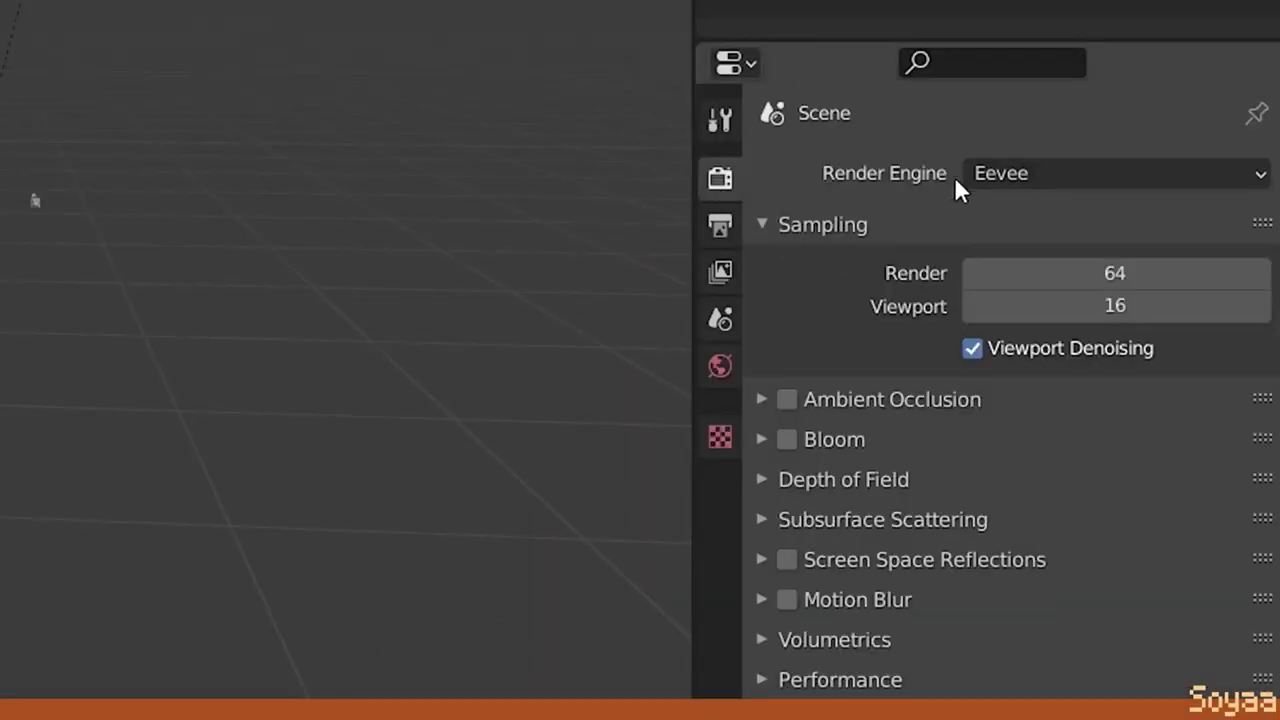
click(1210, 291)
click(1012, 285)
click(1096, 257)
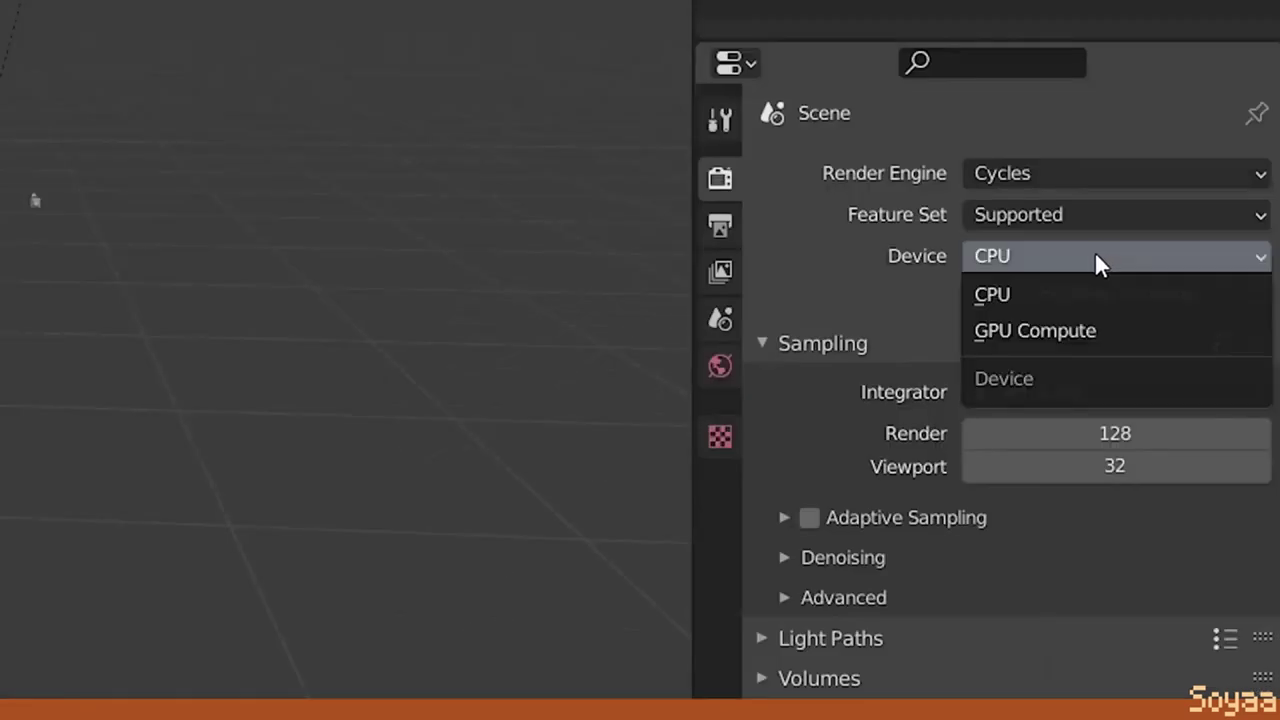
click(1062, 328)
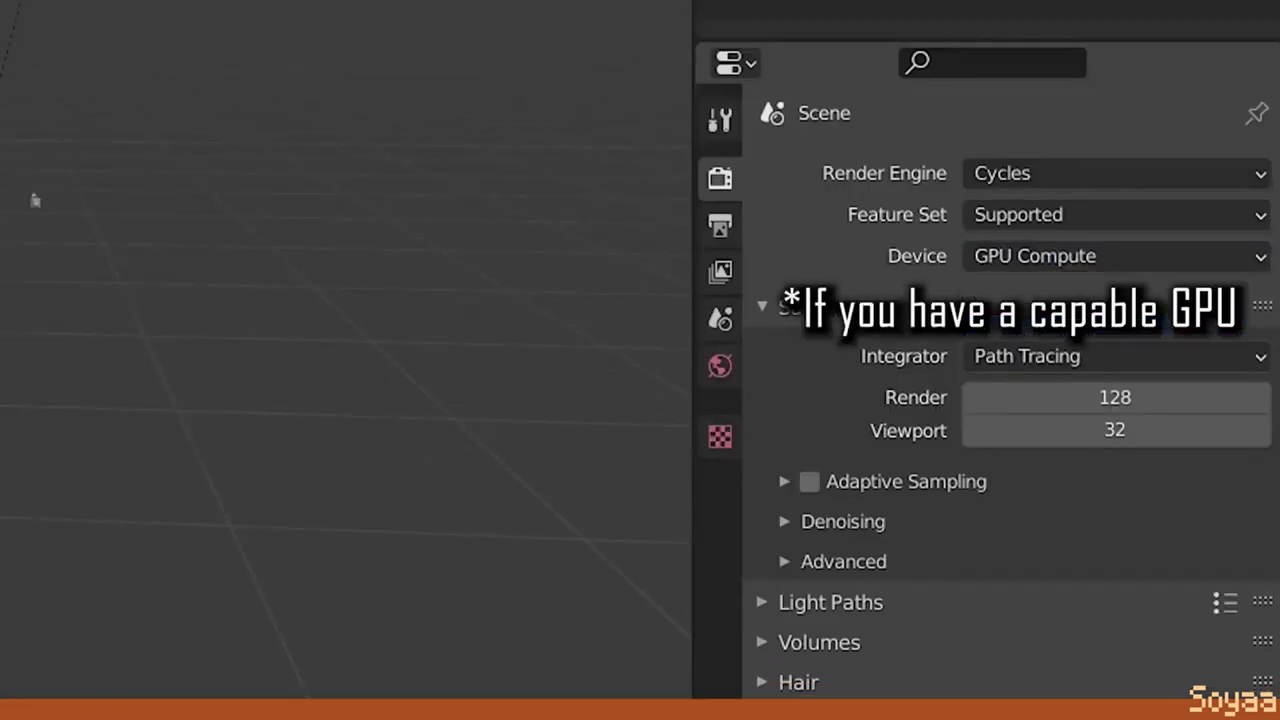
click(1119, 399)
text(20)
key(Return)
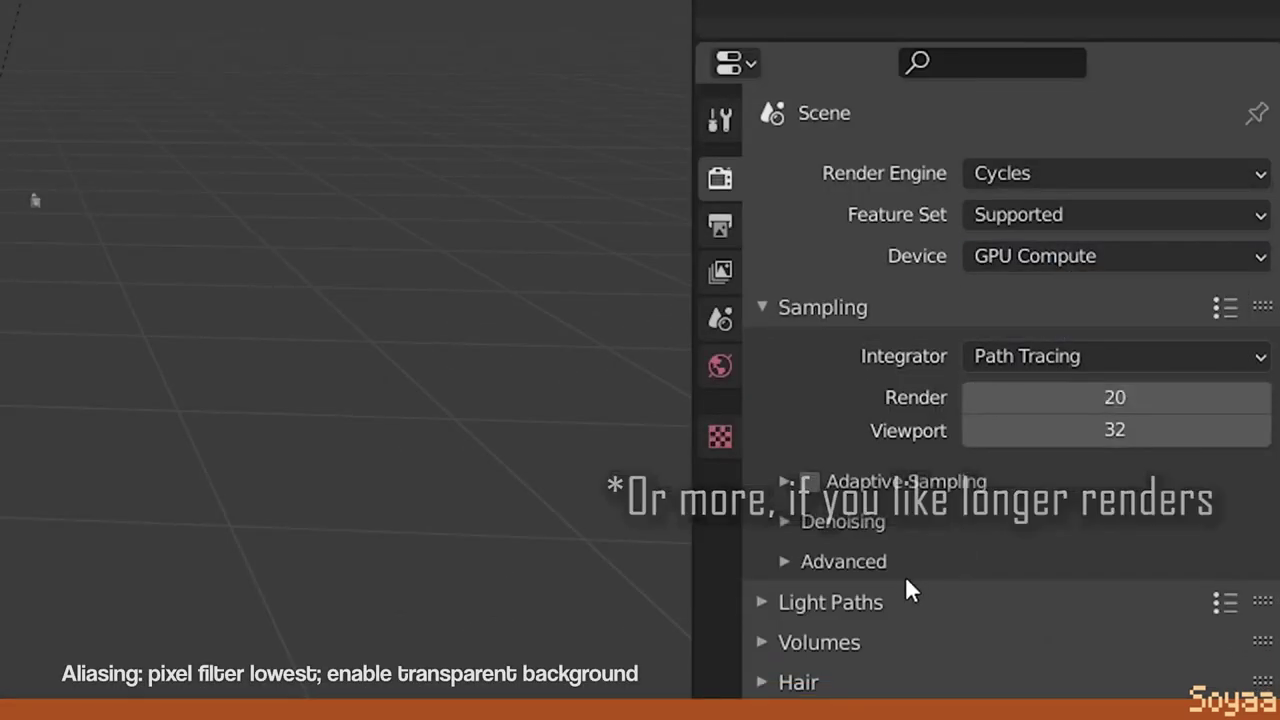
Set the Film pixel filter width to 0.01 px and enable a transparent background.
click(771, 467)
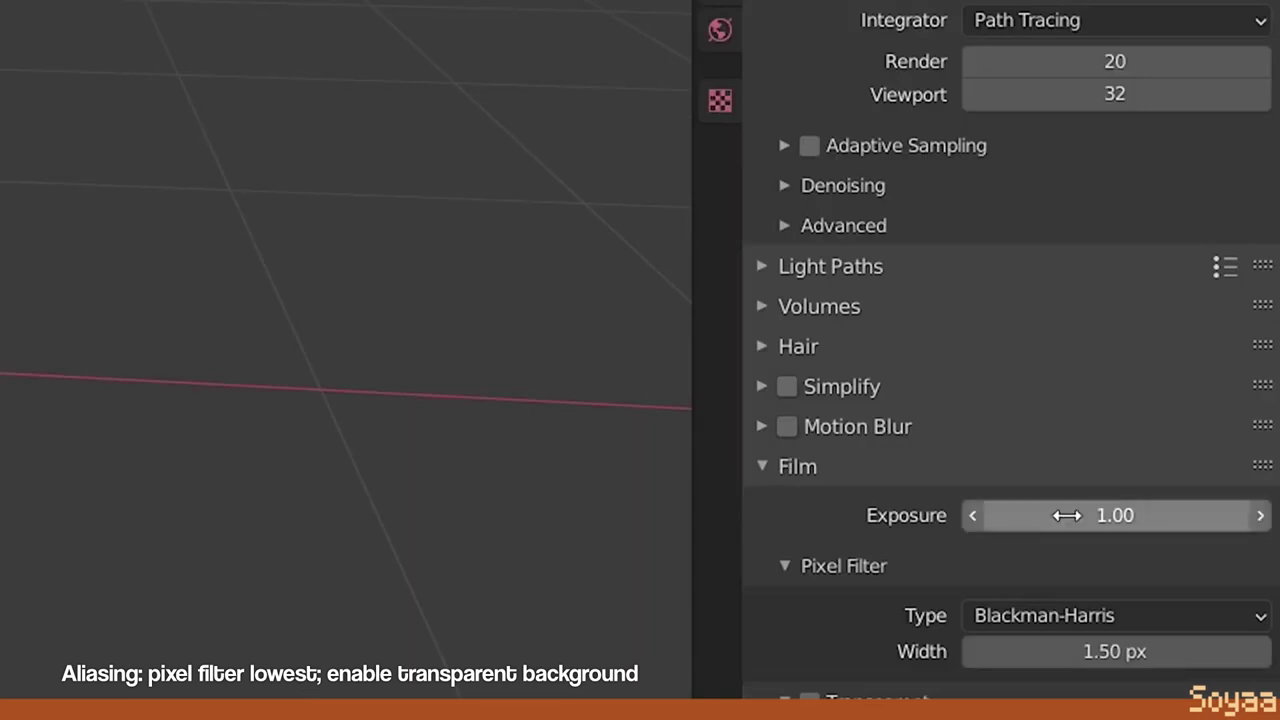
drag(1100, 651, 1040, 651)
scroll(1100, 600, down, 3)
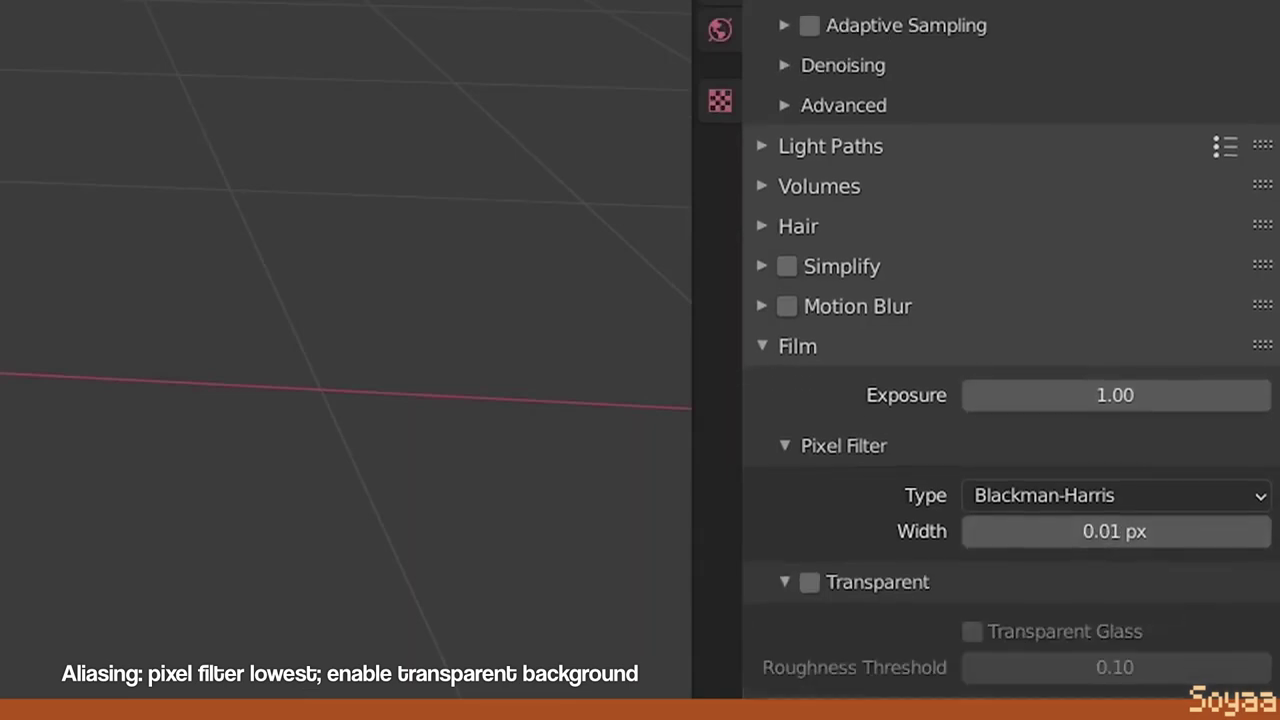
click(809, 583)
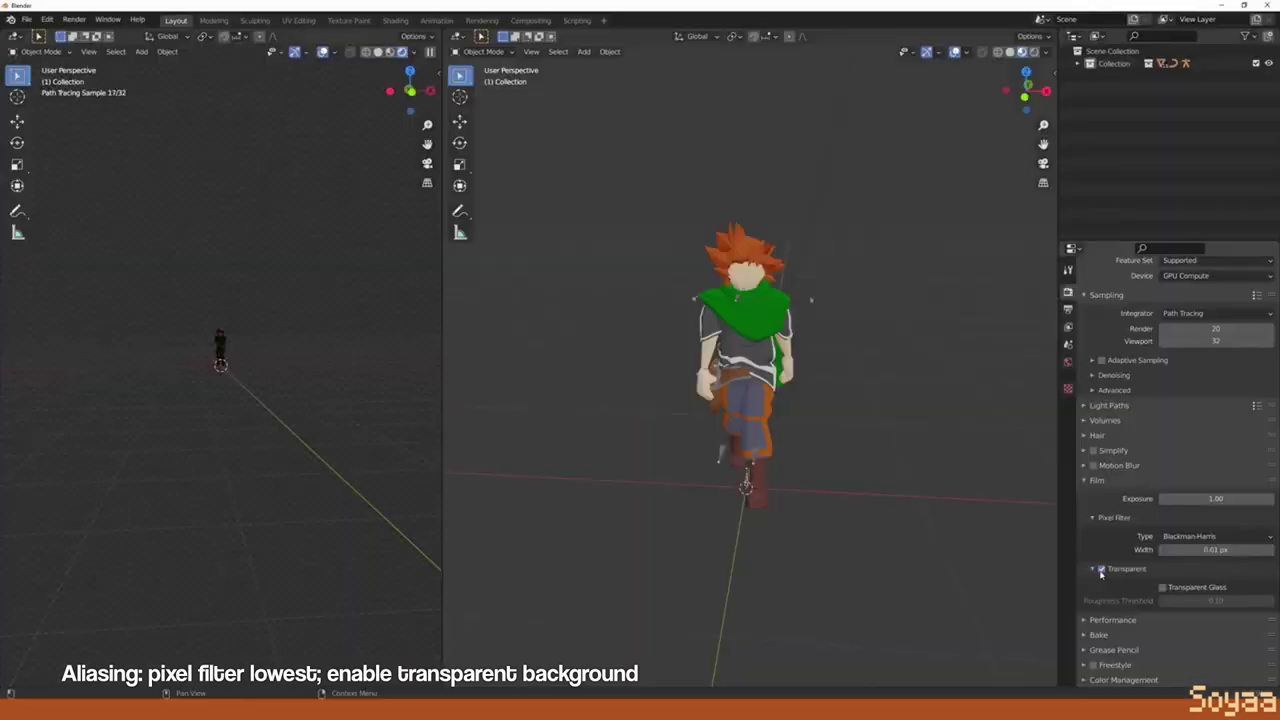
click(1068, 309)
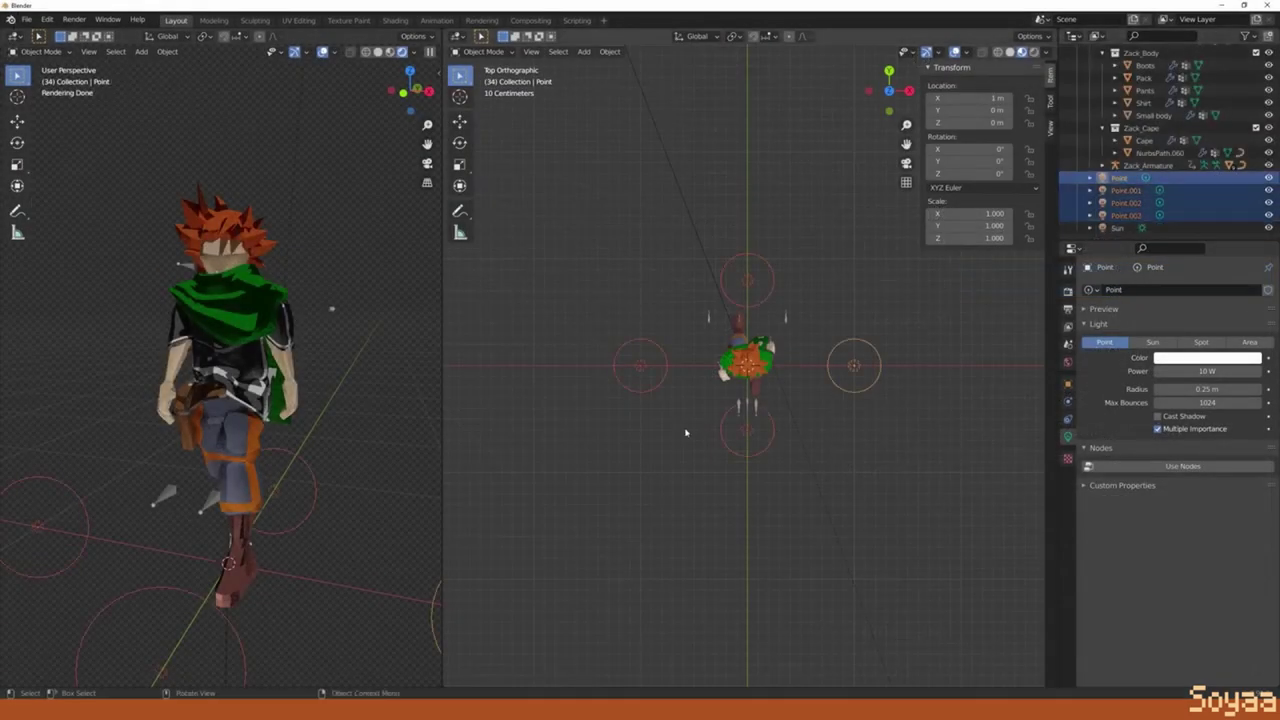
In front view, move the four point lamps straight up along Z above the character.
key(KP_1)
key(g)
key(z)
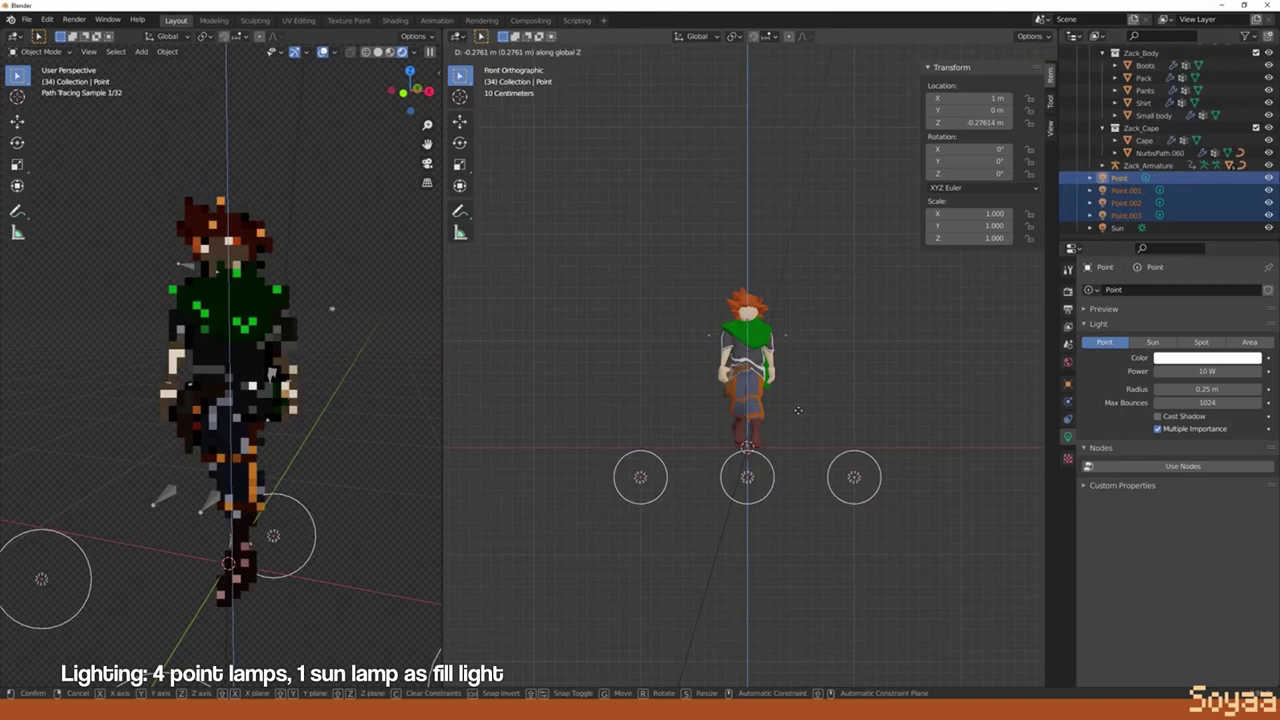
mouse_move(815, 267)
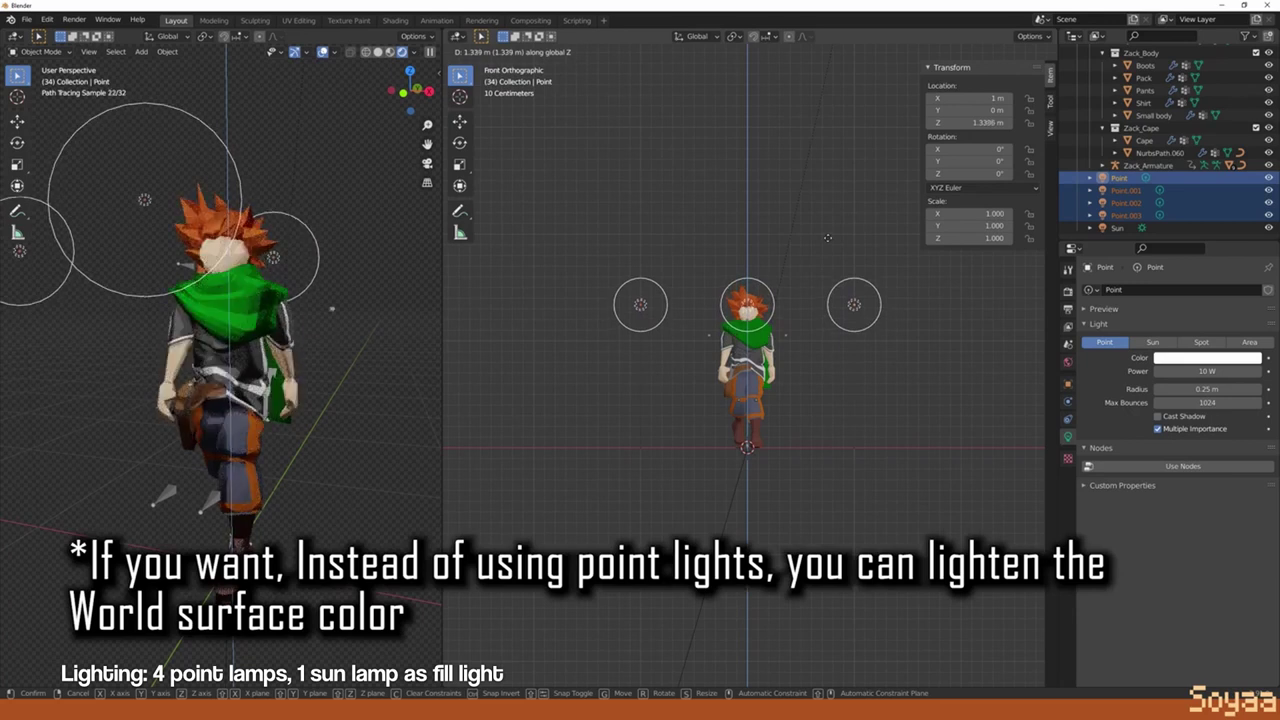
click(827, 239)
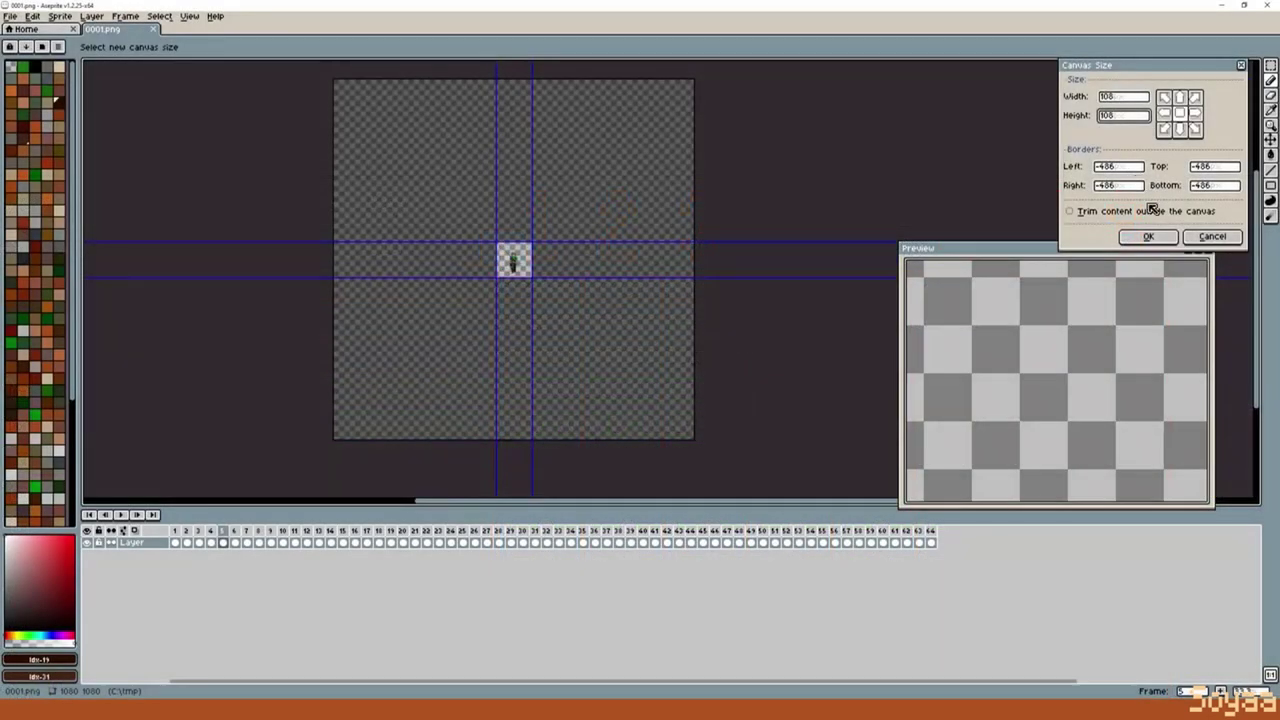
Apply the 108×108 canvas size, then select frames 2 through 7 in the timeline.
click(1148, 236)
scroll(690, 291, up, 5)
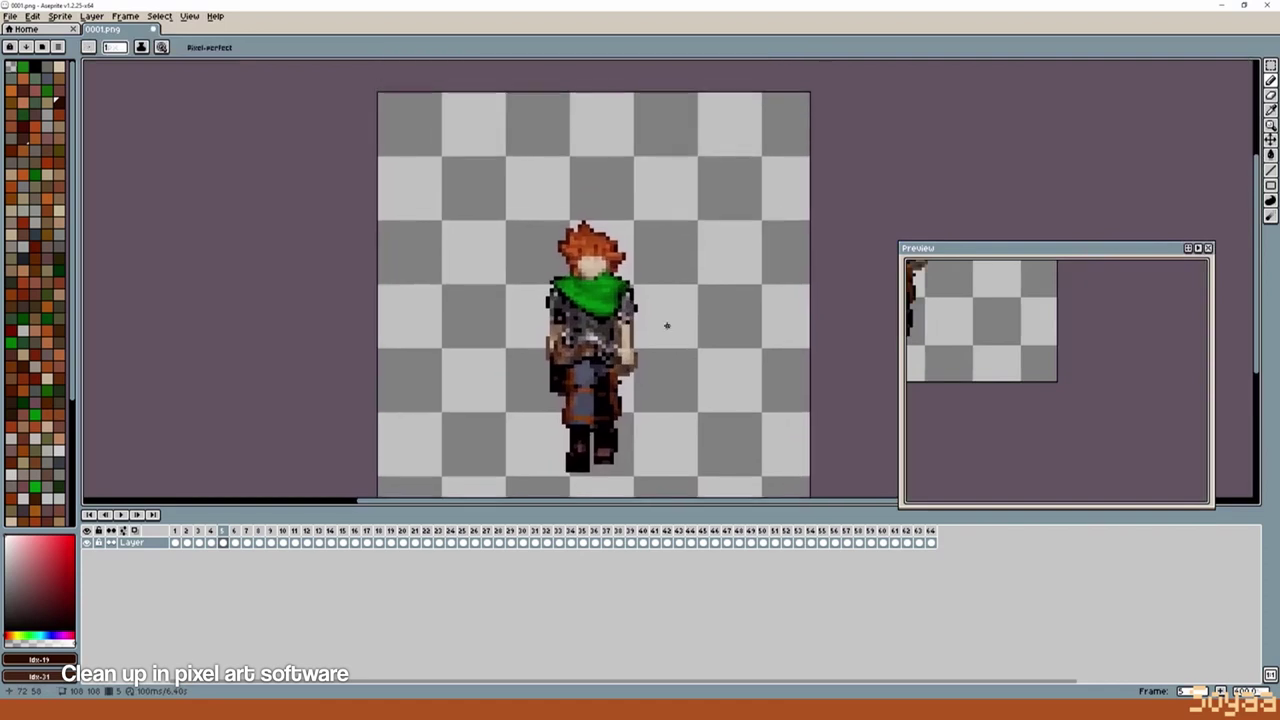
scroll(664, 313, down, 2)
scroll(735, 233, up, 6)
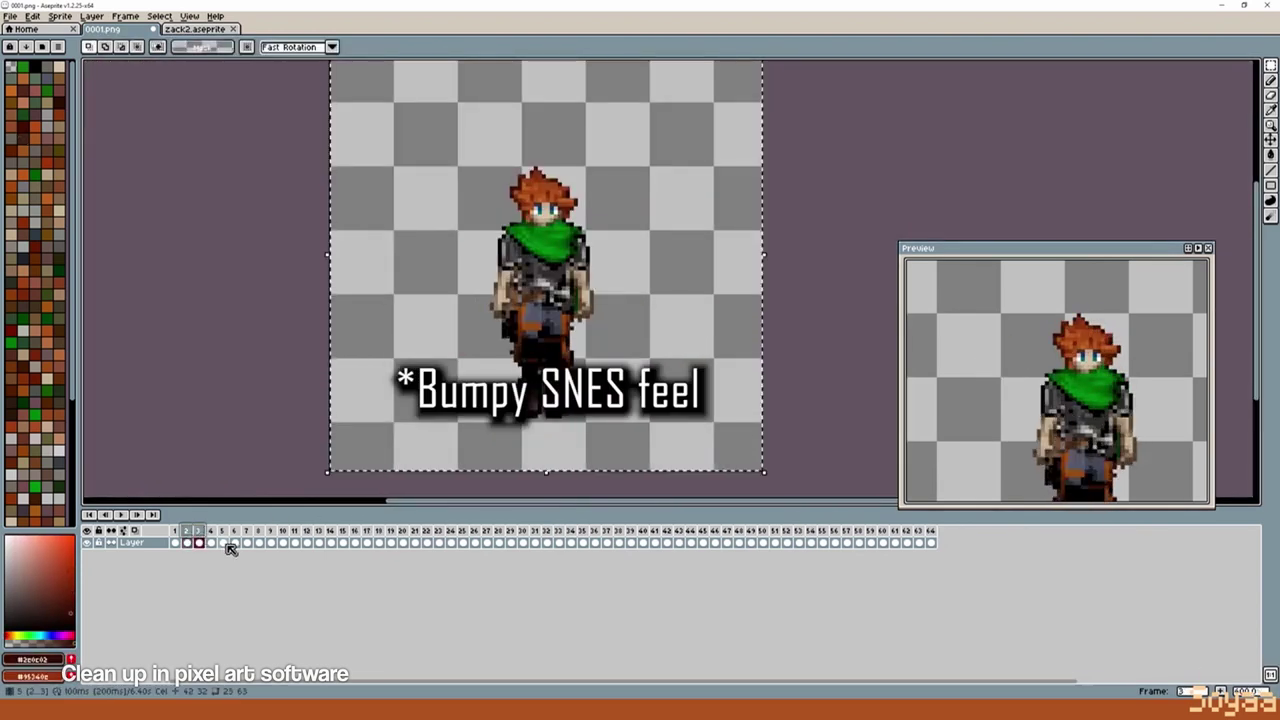
drag(230, 549, 423, 531)
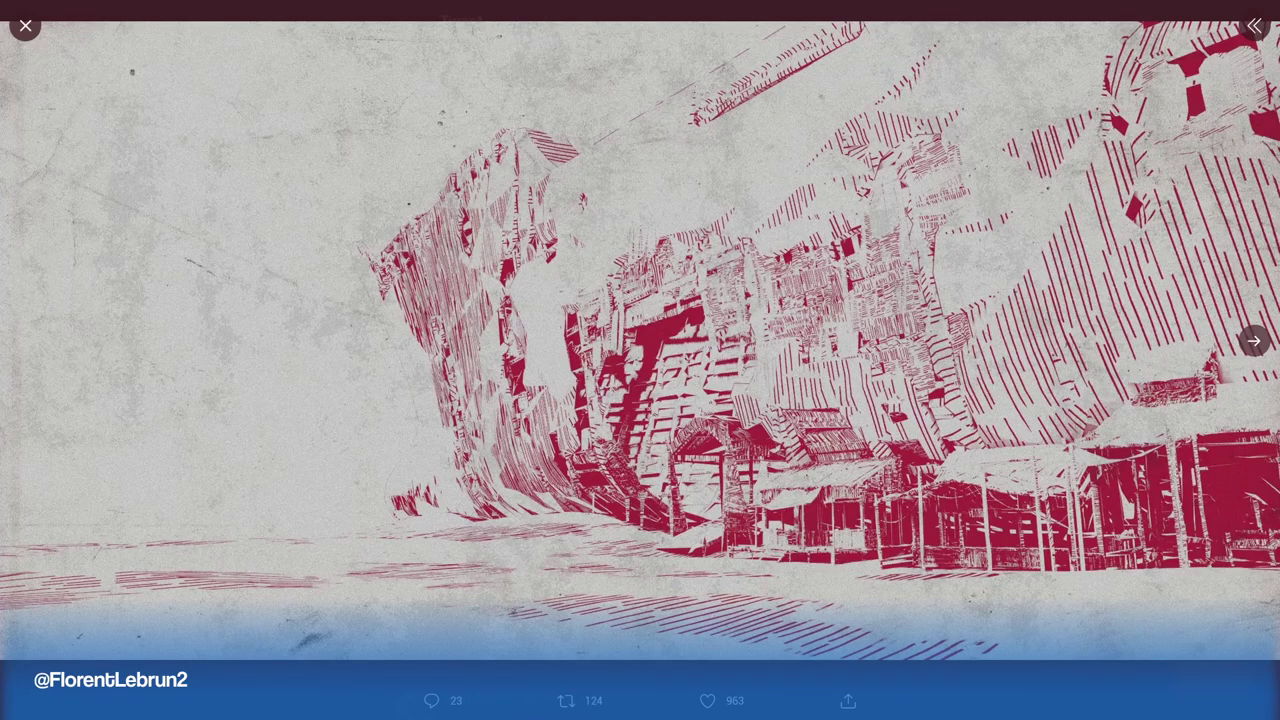
Advance past the tower and temple columns images to the final wooden ruins image.
click(1254, 341)
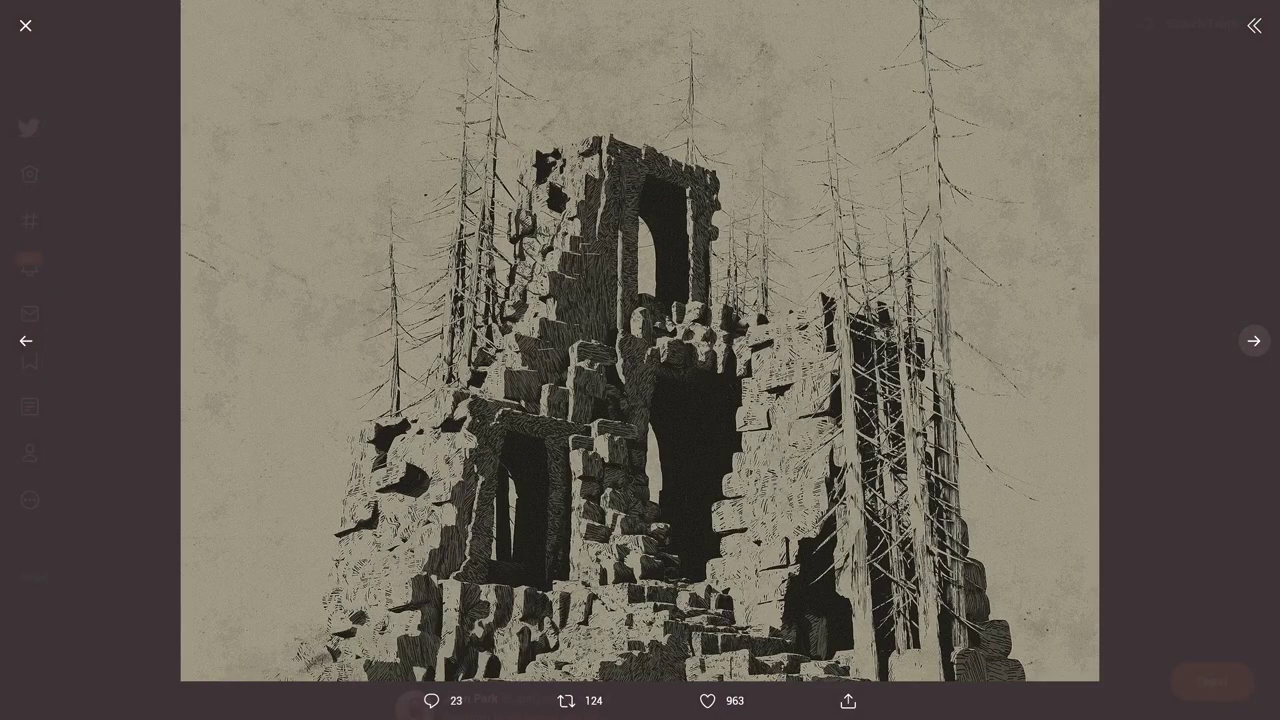
click(1254, 341)
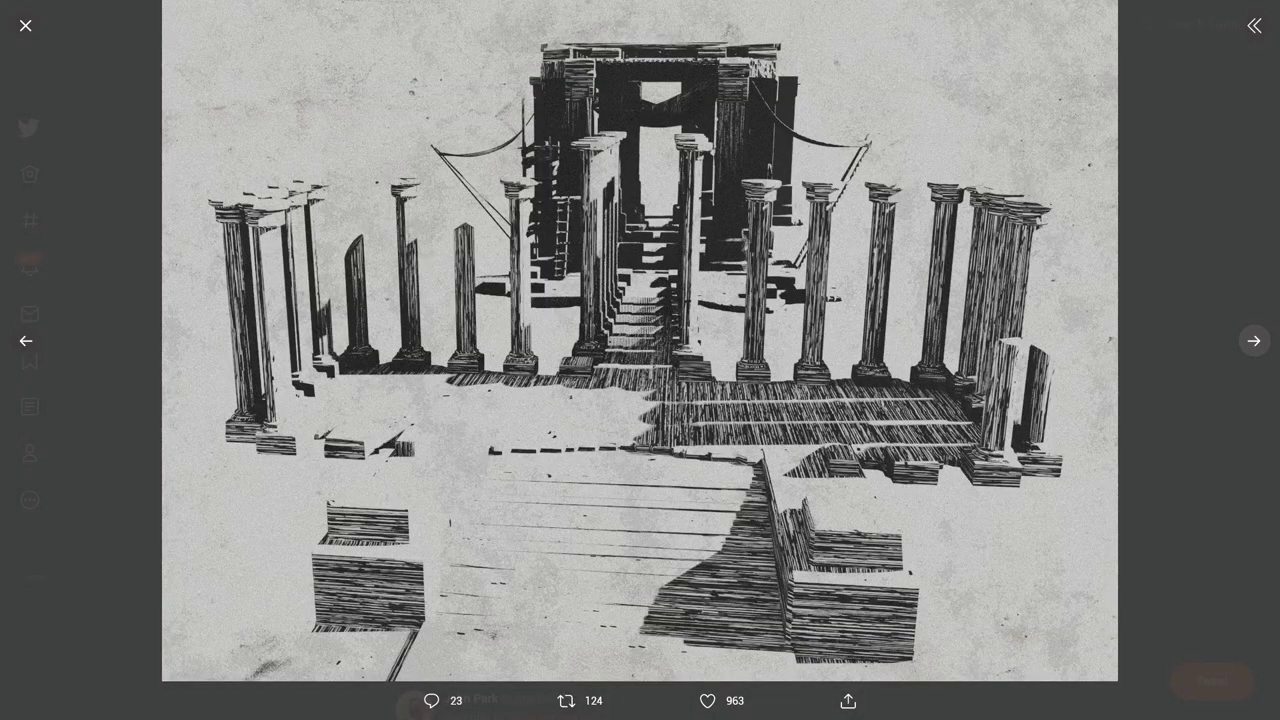
click(1254, 341)
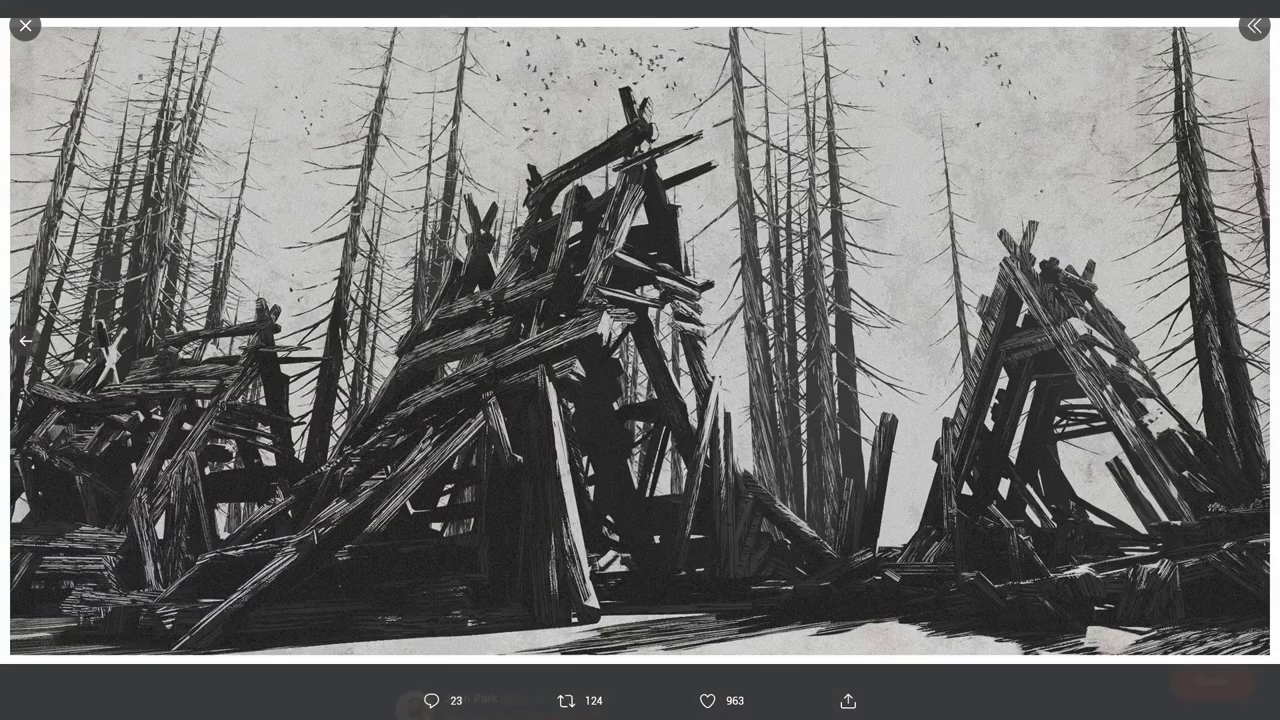